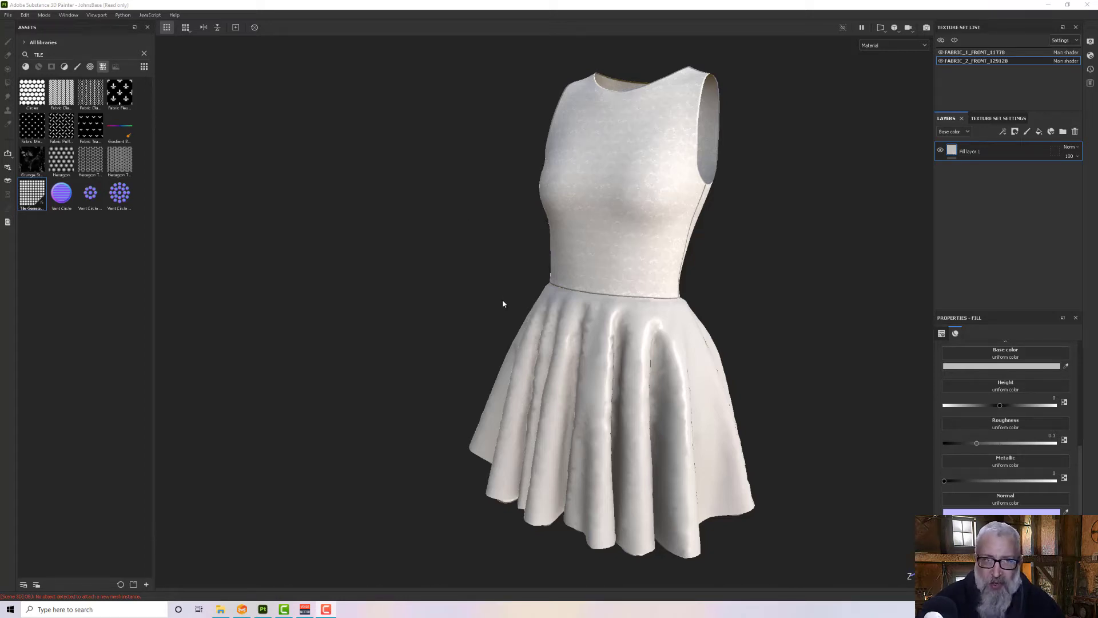
# Step: Examine the dress model from the bodice down to the skirt folds, including the hem from below
pyautogui.moveTo(503, 300)
pyautogui.keyDown('alt'); pyautogui.mouseDown()
pyautogui.moveTo(532, 312)
pyautogui.moveTo(522, 216)
pyautogui.moveTo(503, 311)
pyautogui.mouseUp(); pyautogui.keyUp('alt')
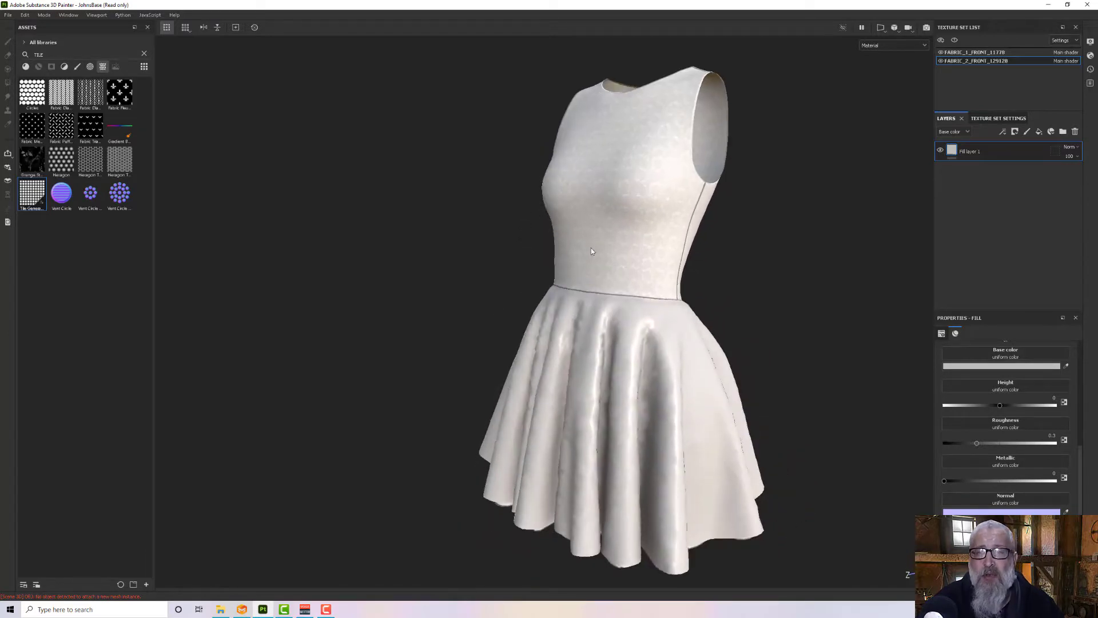
pyautogui.scroll(3, 651, 225)
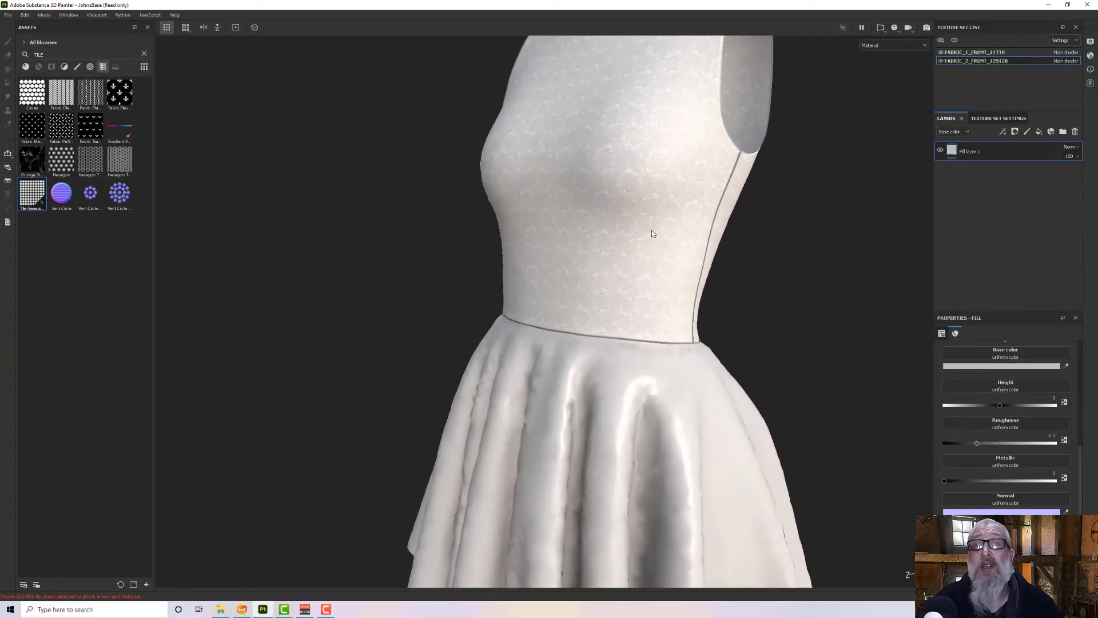
pyautogui.scroll(-4, 652, 227)
pyautogui.keyDown('alt'); pyautogui.moveTo(645, 335); pyautogui.dragTo(652, 321); pyautogui.keyUp('alt')
pyautogui.keyDown('alt'); pyautogui.moveTo(652, 321); pyautogui.dragTo(647, 260, button='middle'); pyautogui.keyUp('alt')
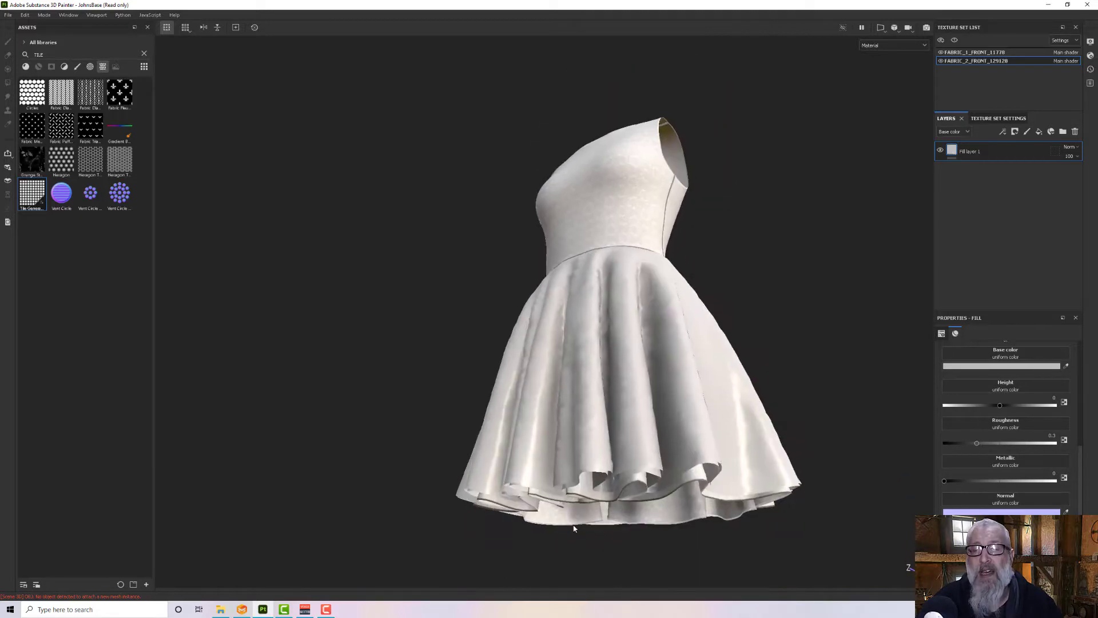
pyautogui.scroll(3, 574, 527)
pyautogui.keyDown('alt'); pyautogui.moveTo(573, 526); pyautogui.dragTo(591, 495); pyautogui.keyUp('alt')
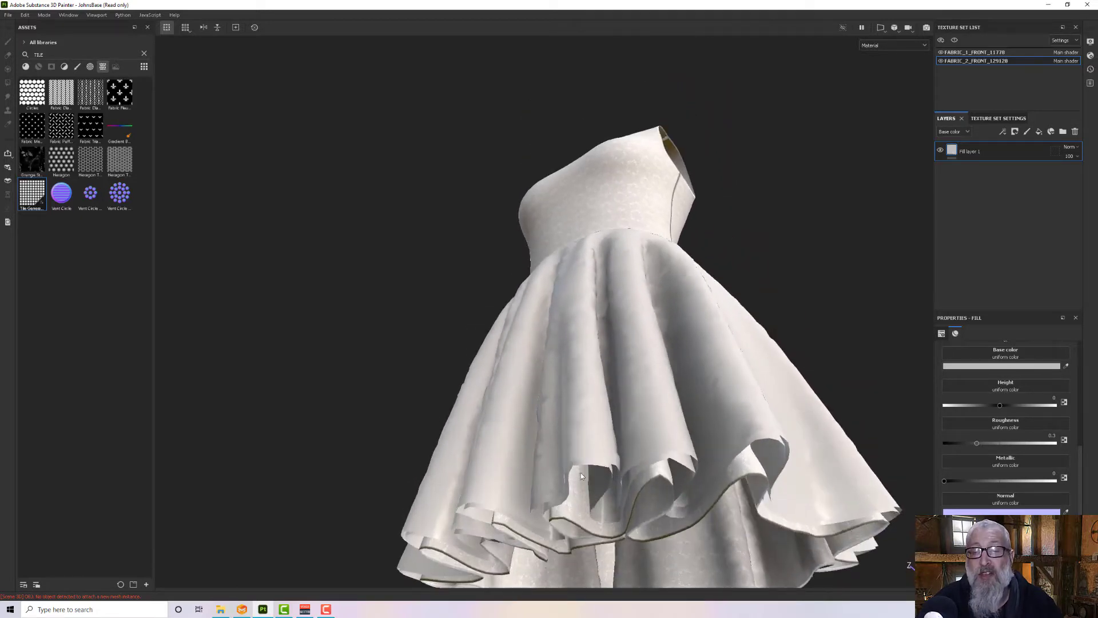
pyautogui.keyDown('alt'); pyautogui.moveTo(651, 460); pyautogui.dragTo(649, 482); pyautogui.keyUp('alt')
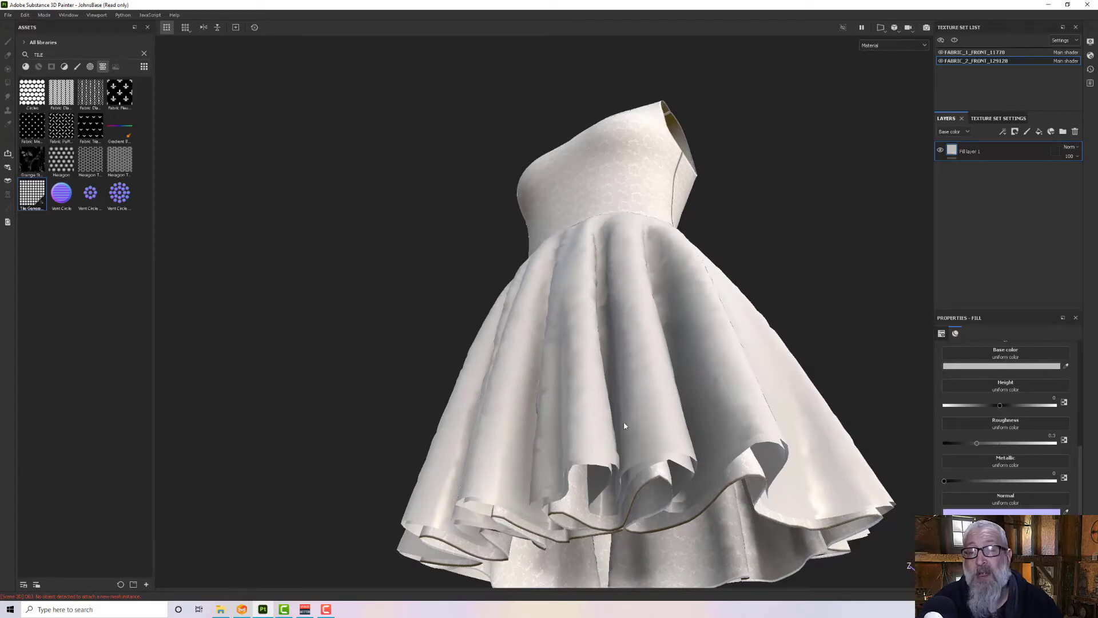
pyautogui.keyDown('alt'); pyautogui.moveTo(517, 382); pyautogui.dragTo(508, 515); pyautogui.keyUp('alt')
pyautogui.keyDown('alt'); pyautogui.moveTo(544, 375); pyautogui.dragTo(533, 409, button='middle'); pyautogui.keyUp('alt')
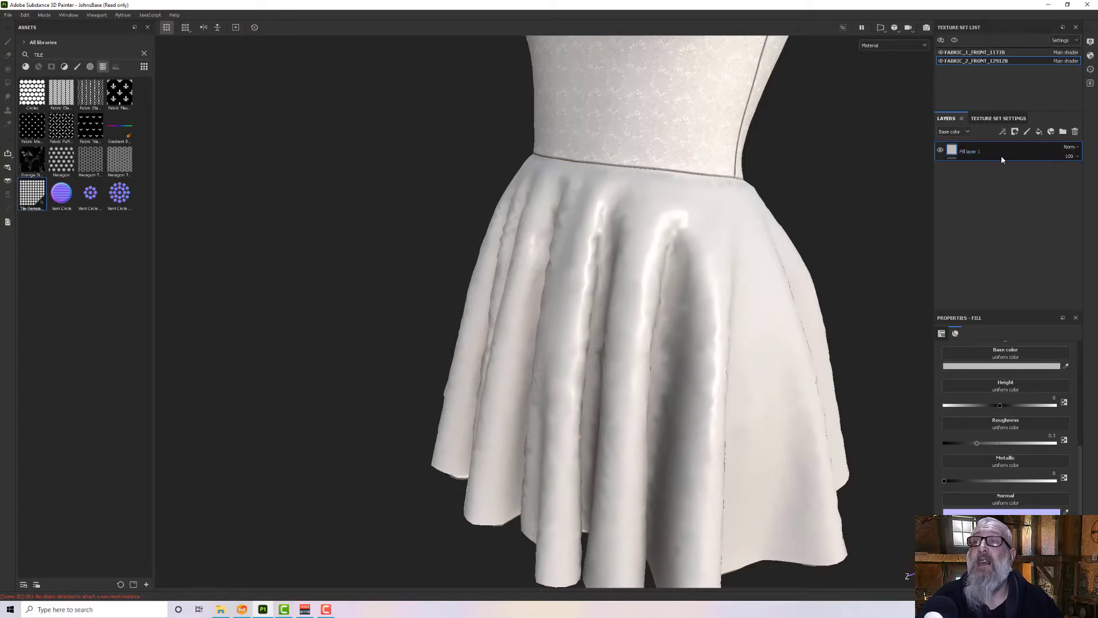
# Step: Replace the skirt's fill layer with a new fill layer and search the assets for HEXAGON
pyautogui.click(1075, 132)
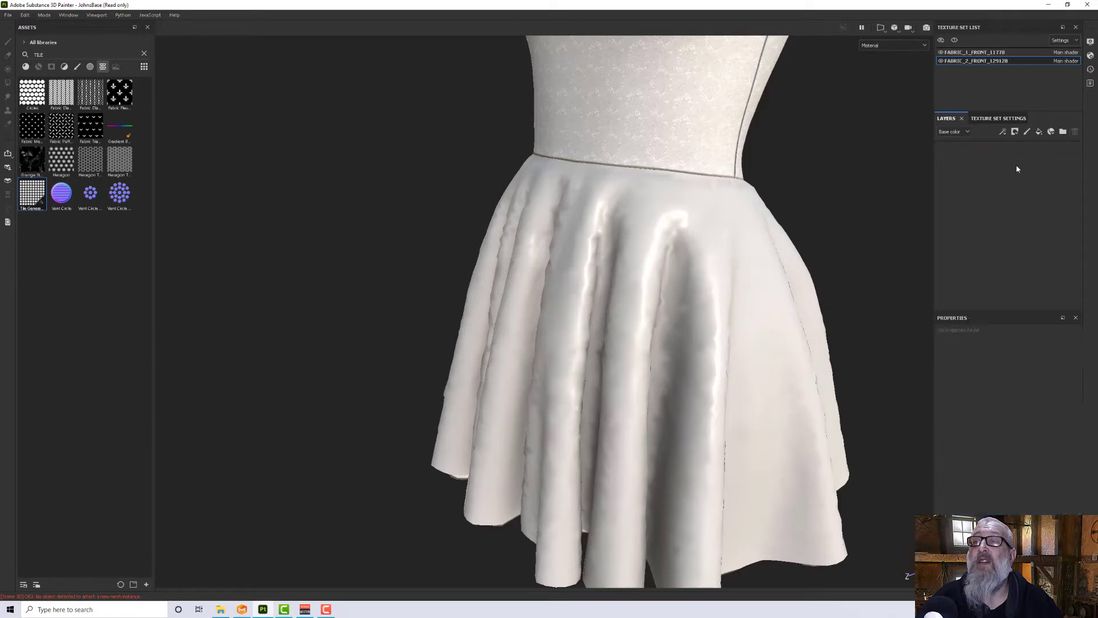
pyautogui.click(1039, 132)
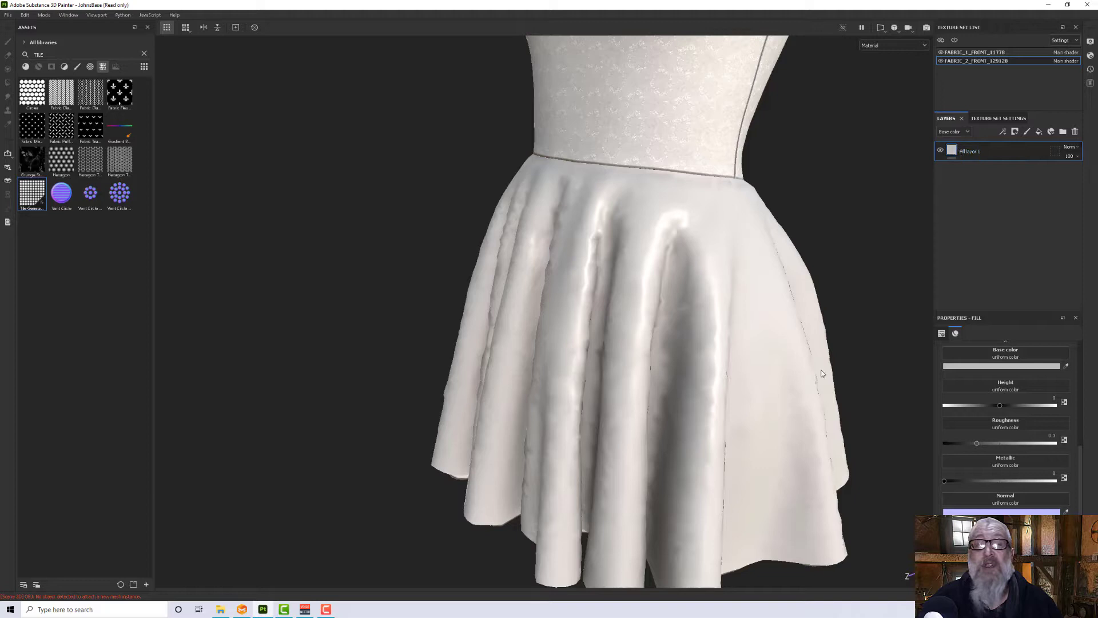
pyautogui.scroll(5, 972, 360)
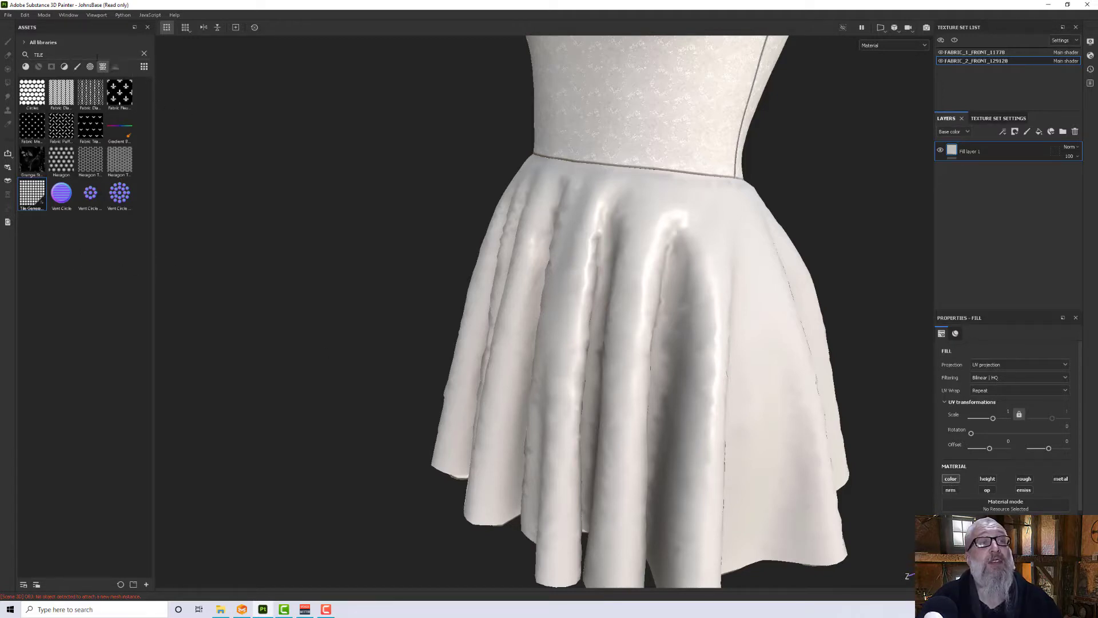
pyautogui.click(145, 55)
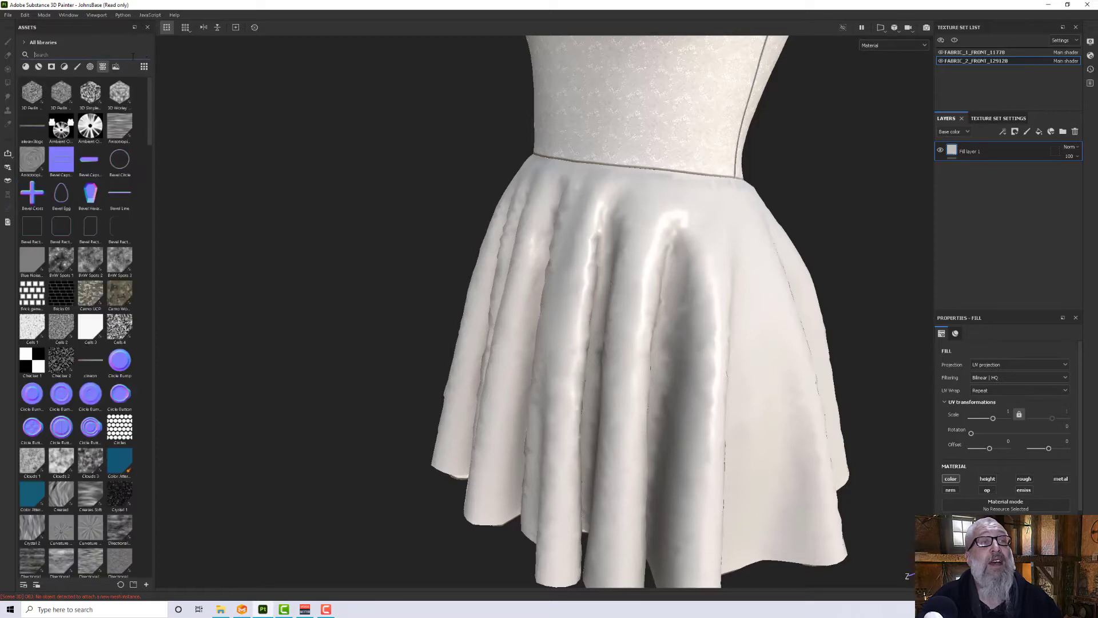
pyautogui.write('HEXAGON')
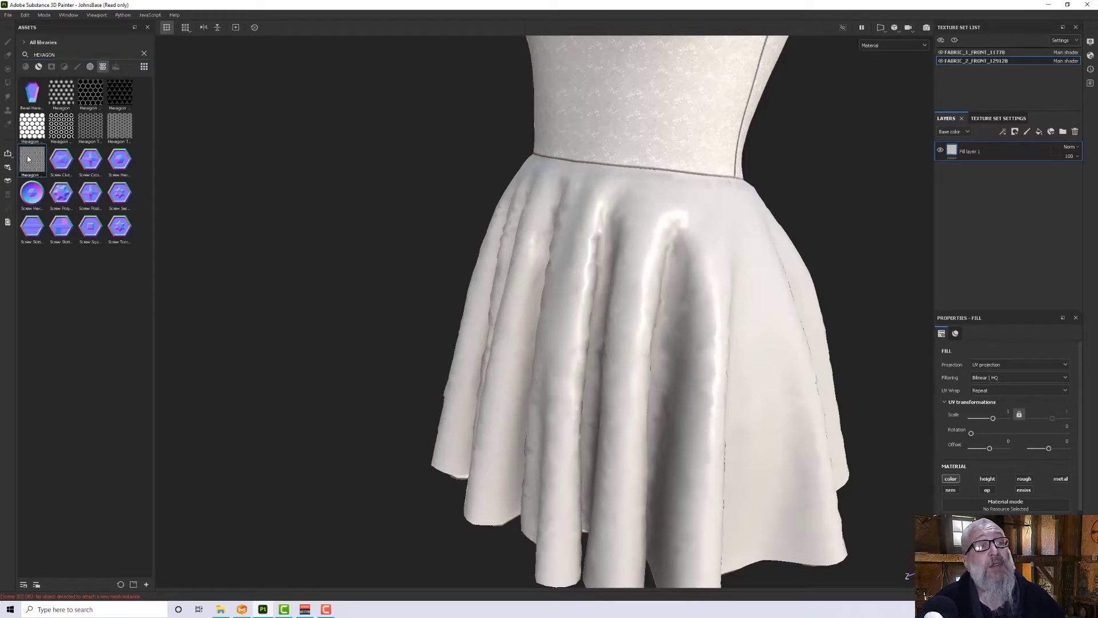
pyautogui.moveTo(27, 156); pyautogui.dragTo(973, 532)
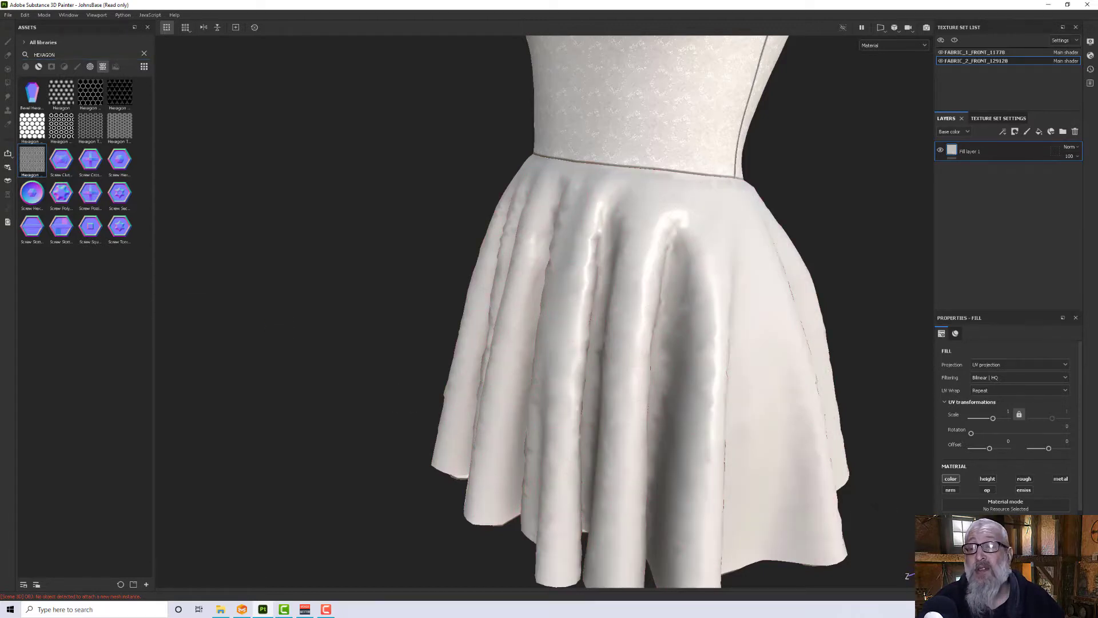
pyautogui.keyDown('alt'); pyautogui.moveTo(721, 464); pyautogui.dragTo(804, 424); pyautogui.keyUp('alt')
pyautogui.hotkey('ctrl', 'z')
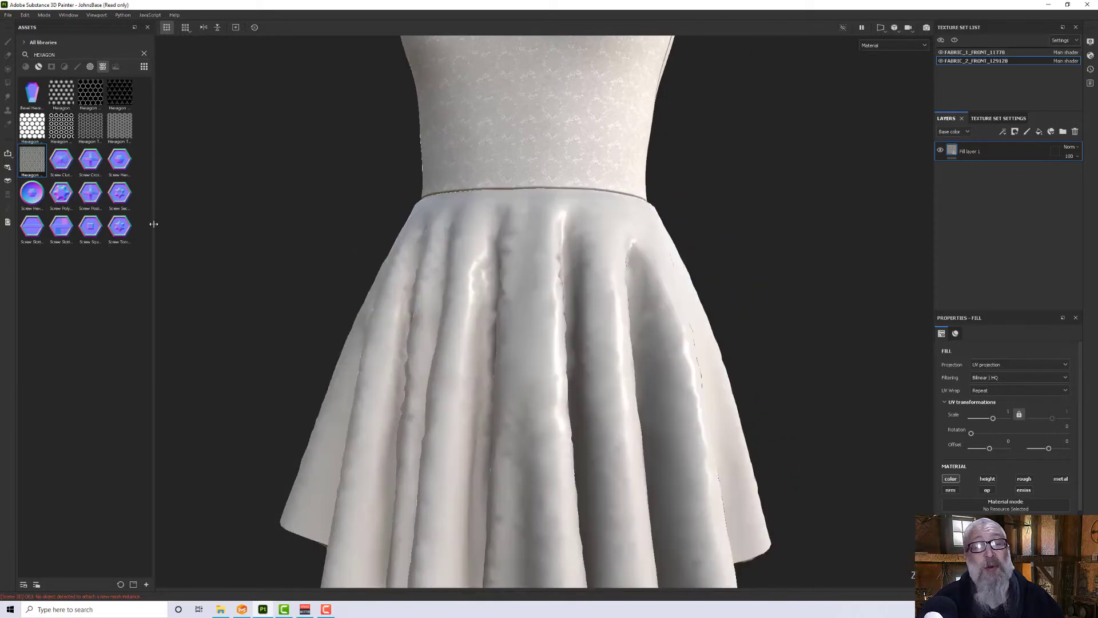
# Step: Apply the Hexagon Dots texture as the new fill layer's base color and set its Tile parameter to 16
pyautogui.moveTo(32, 125); pyautogui.dragTo(972, 531)
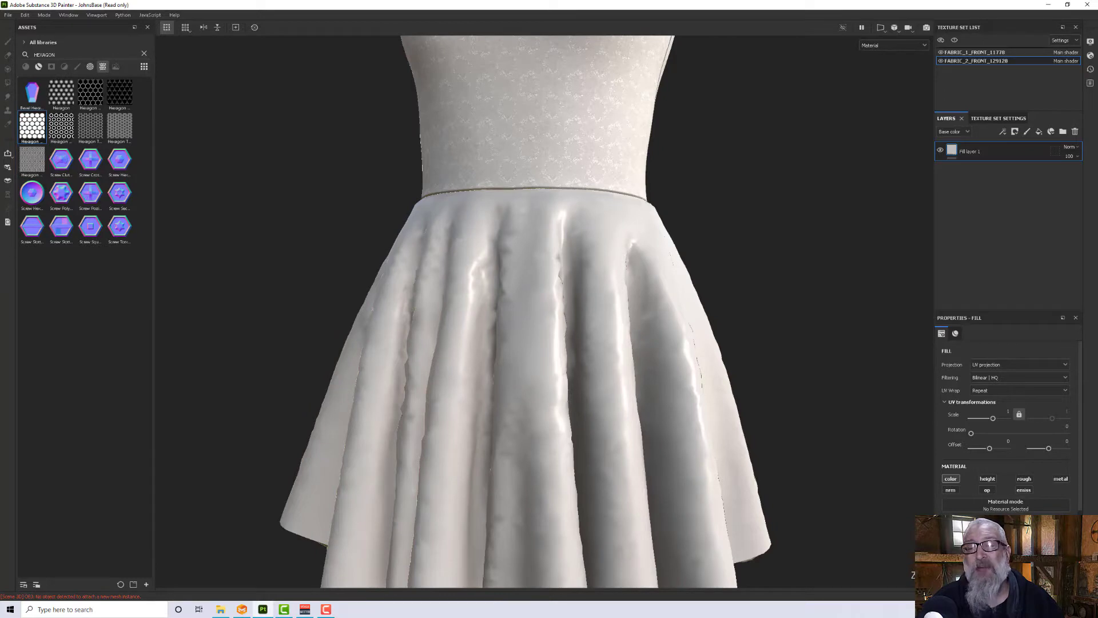
pyautogui.keyDown('alt'); pyautogui.moveTo(619, 463); pyautogui.dragTo(575, 419); pyautogui.keyUp('alt')
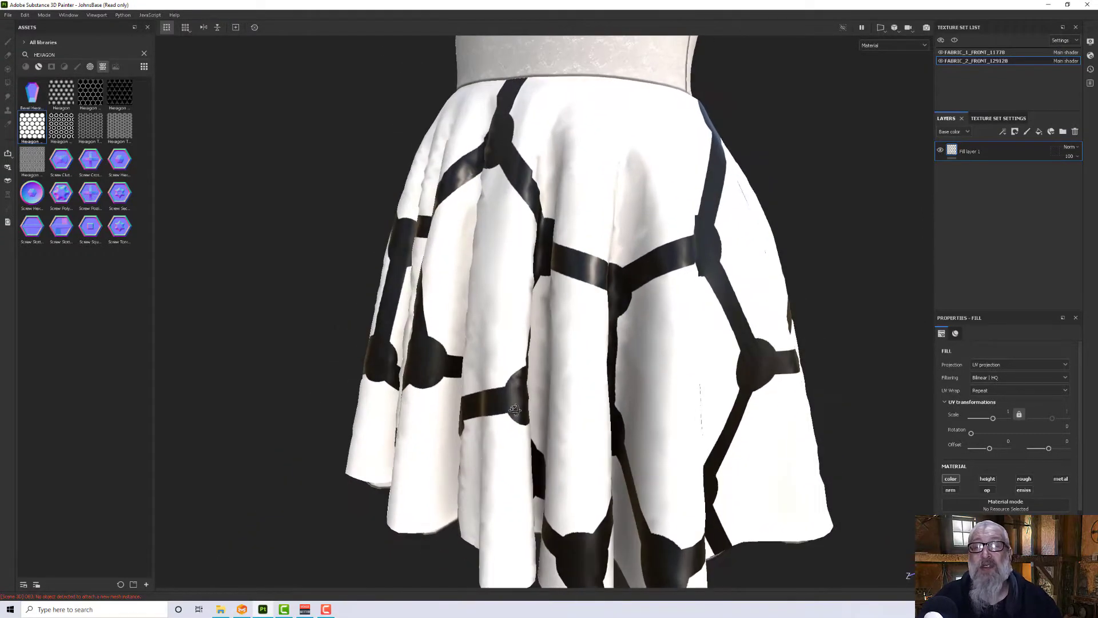
pyautogui.scroll(-3, 1006, 424)
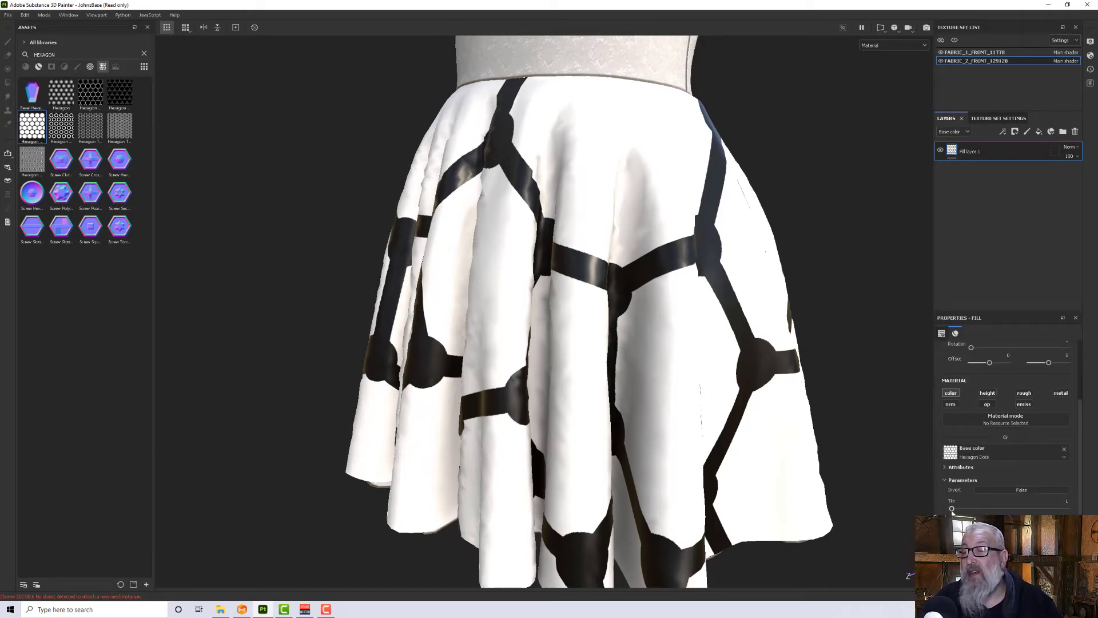
pyautogui.moveTo(953, 509); pyautogui.dragTo(1068, 509)
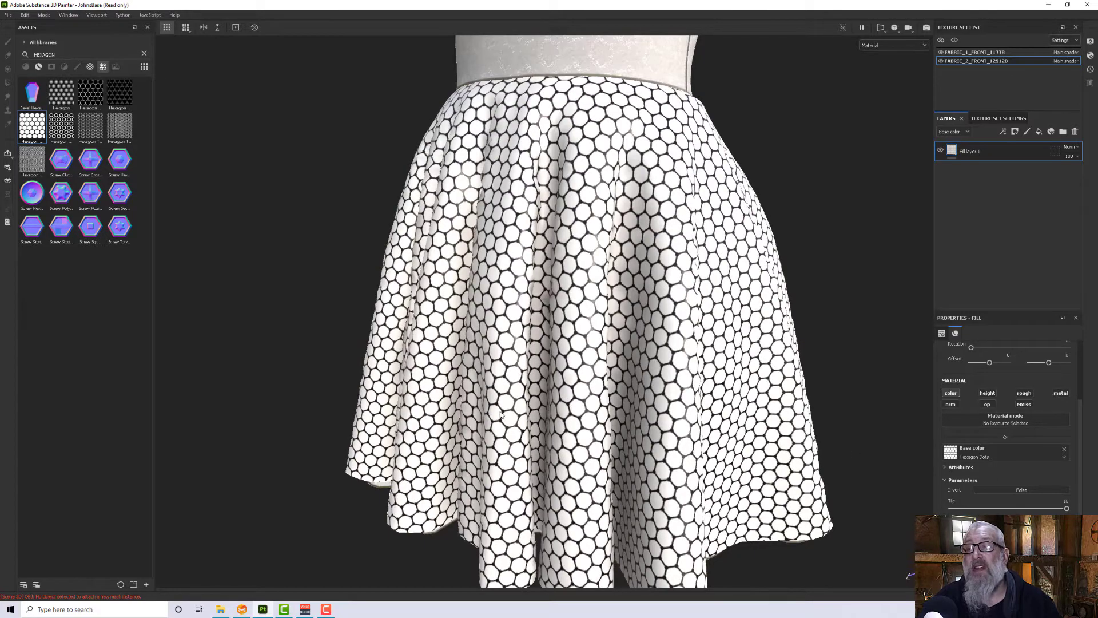
# Step: Set the Tile parameter of the skirt's hexagon pattern to 32
pyautogui.scroll(6, 501, 413)
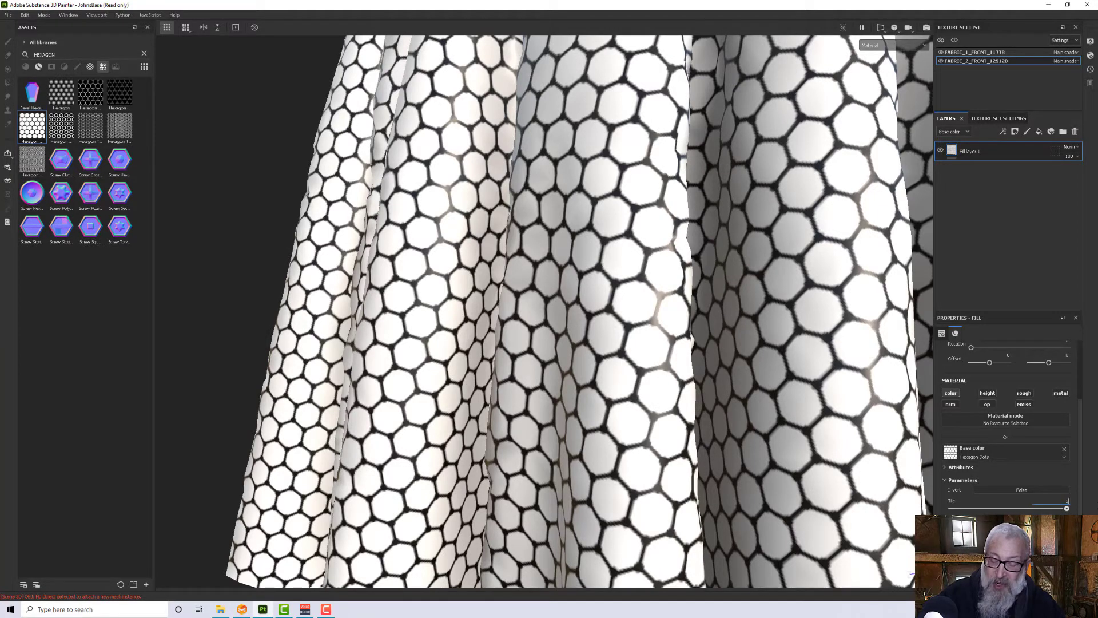
pyautogui.write('2')
pyautogui.press('Return')
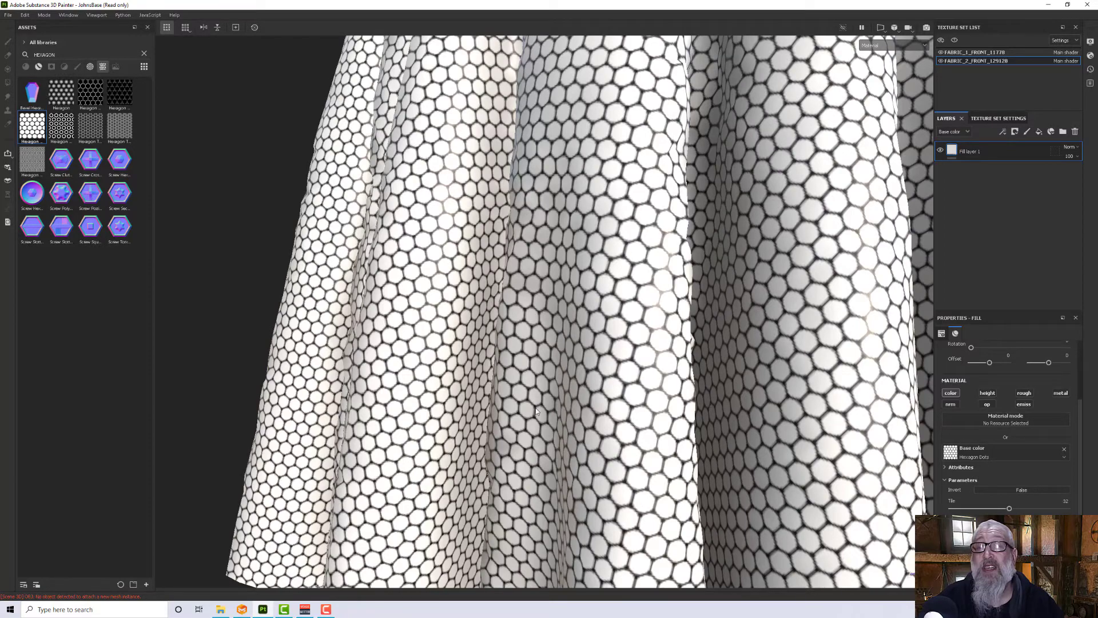
# Step: Increase the density of the skirt's hexagon pattern to a Tile value of 64
pyautogui.scroll(-5, 537, 411)
pyautogui.scroll(4, 554, 389)
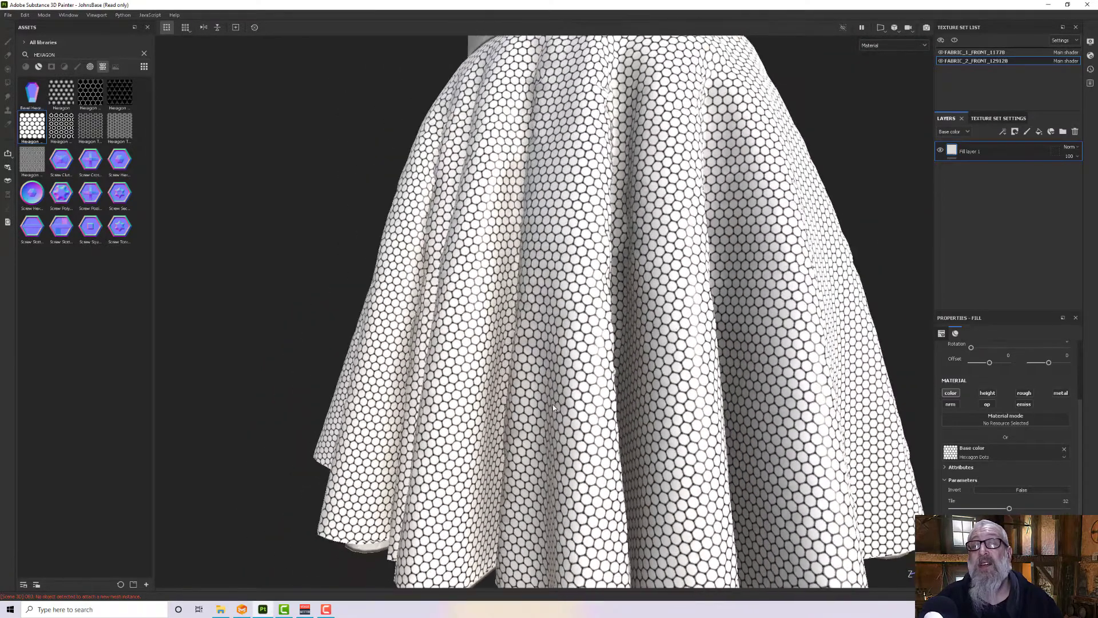
pyautogui.scroll(2, 553, 408)
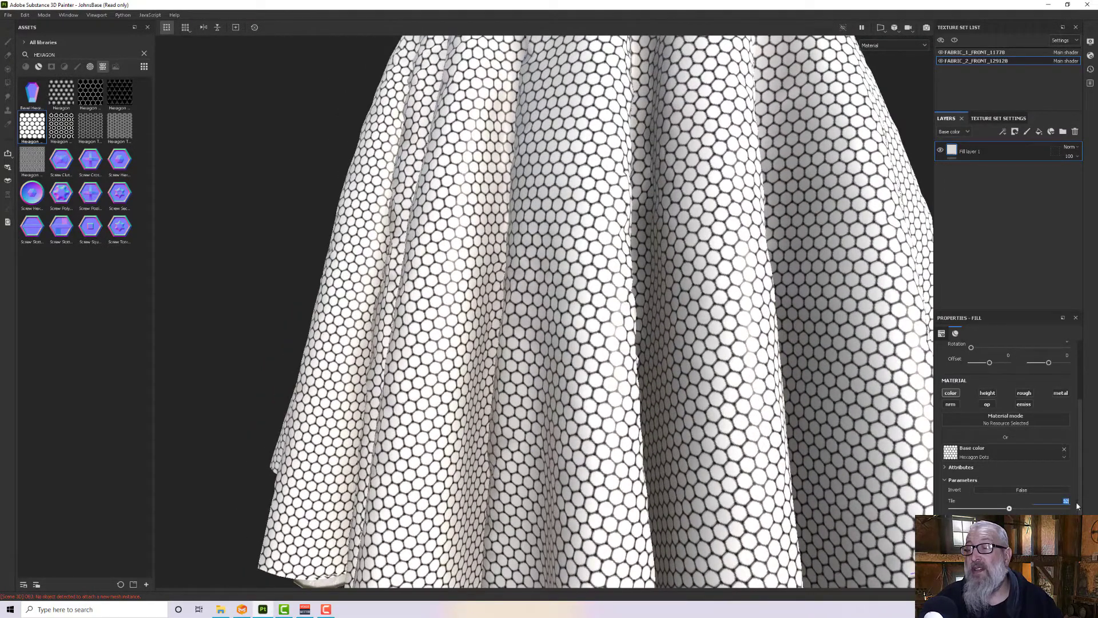
pyautogui.write('64')
pyautogui.press('Return')
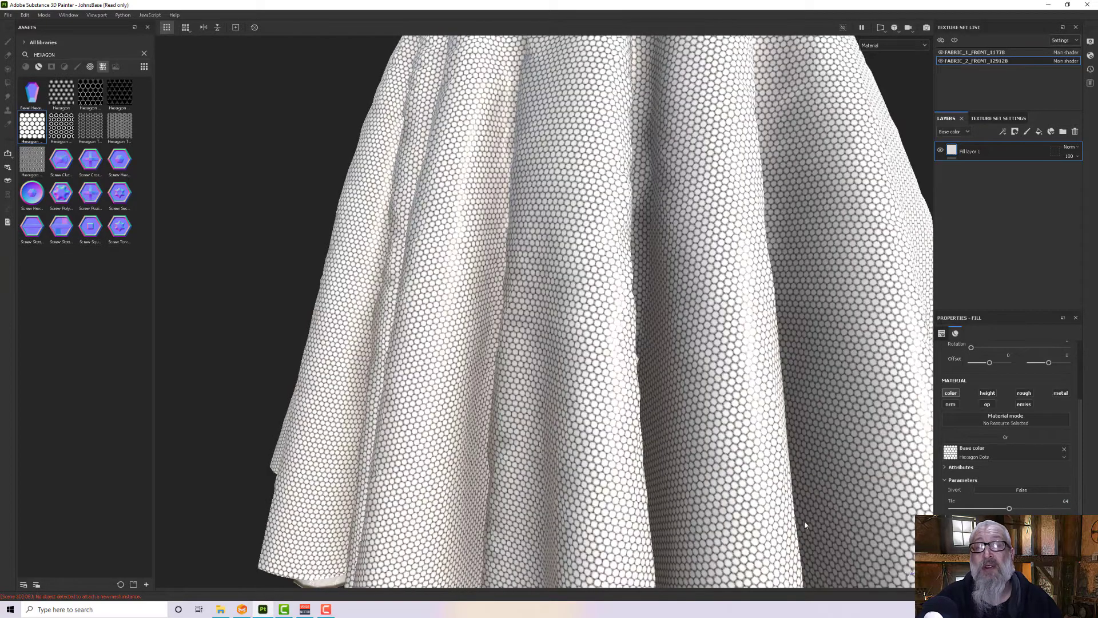
# Step: Lower the Tile value of the hexagon base color pattern to 40
pyautogui.scroll(10, 611, 348)
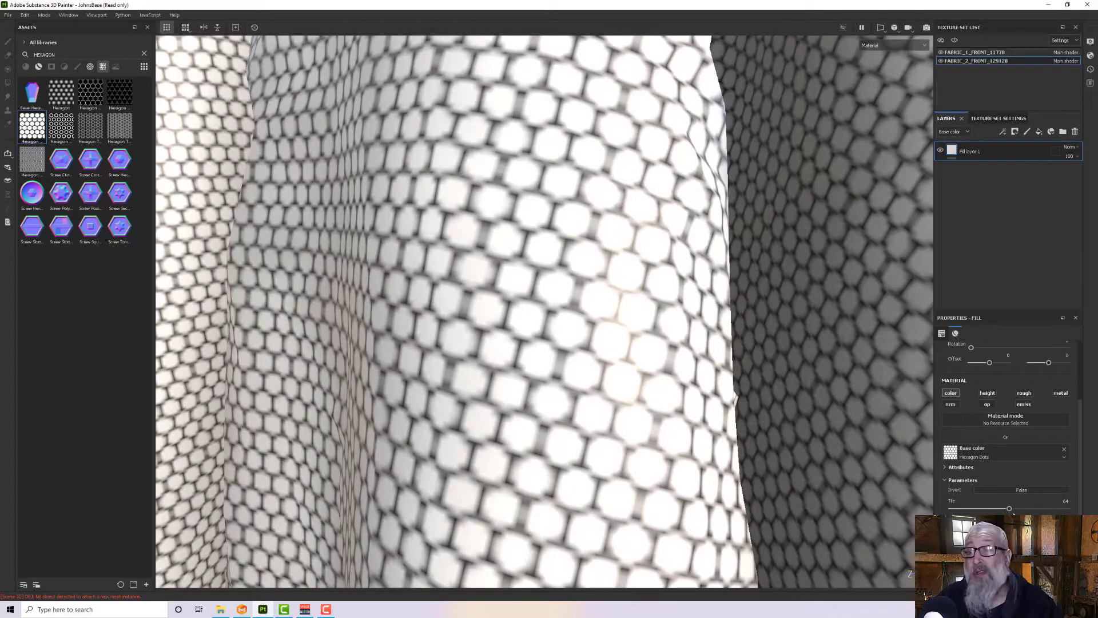
pyautogui.click(1050, 502)
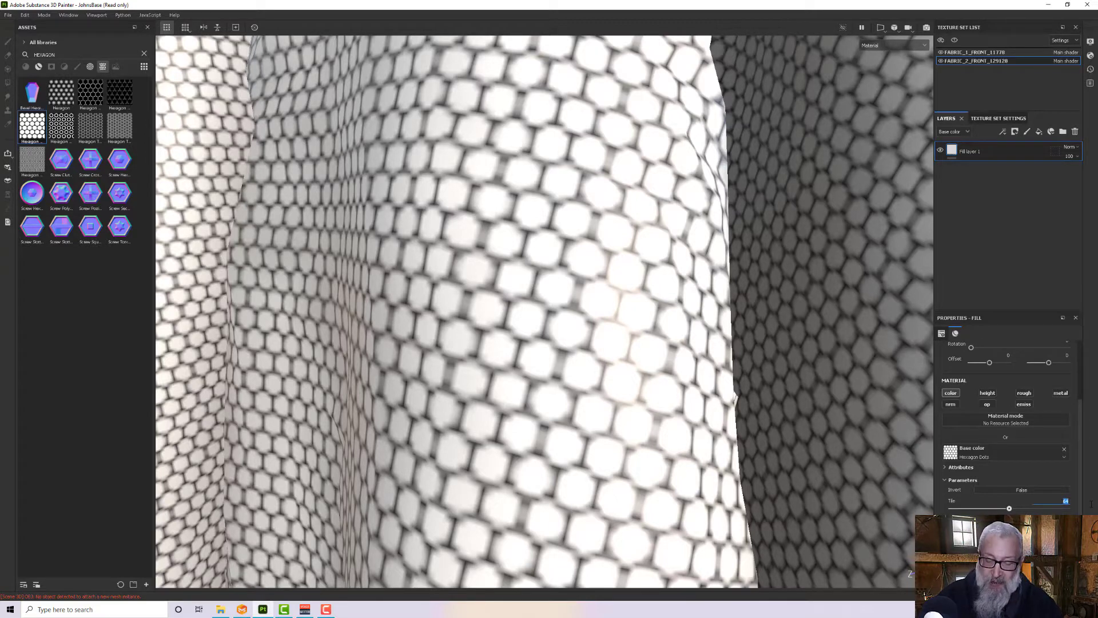
pyautogui.write('40')
pyautogui.press('Return')
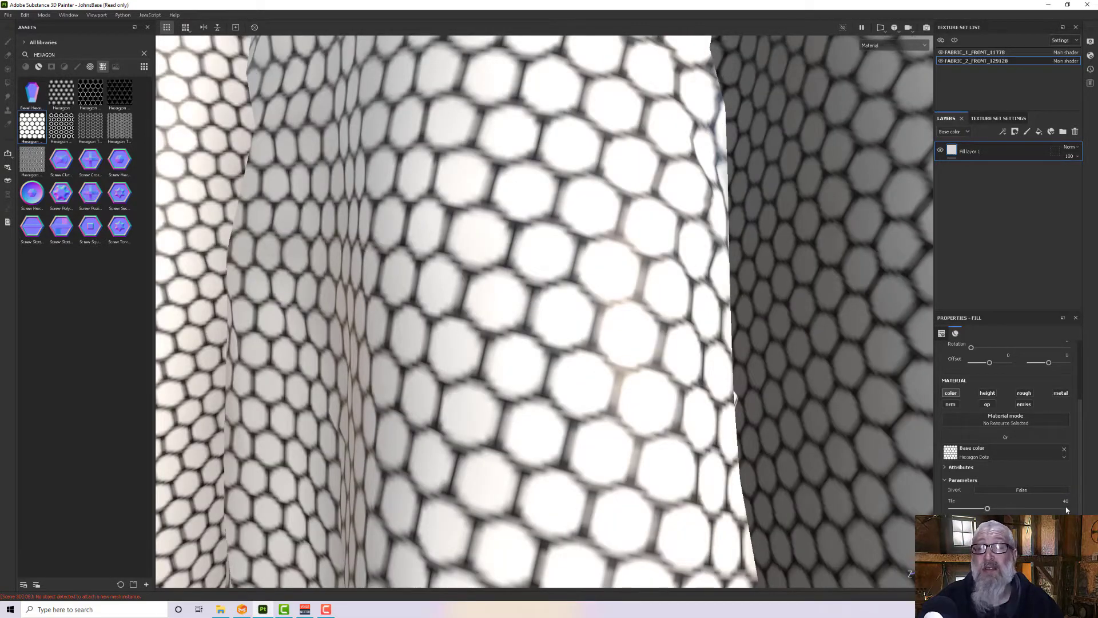
# Step: Enlarge the hexagons on the skirt by setting the pattern's Tile value to 32
pyautogui.click(1065, 501)
pyautogui.write('32')
pyautogui.press('Return')
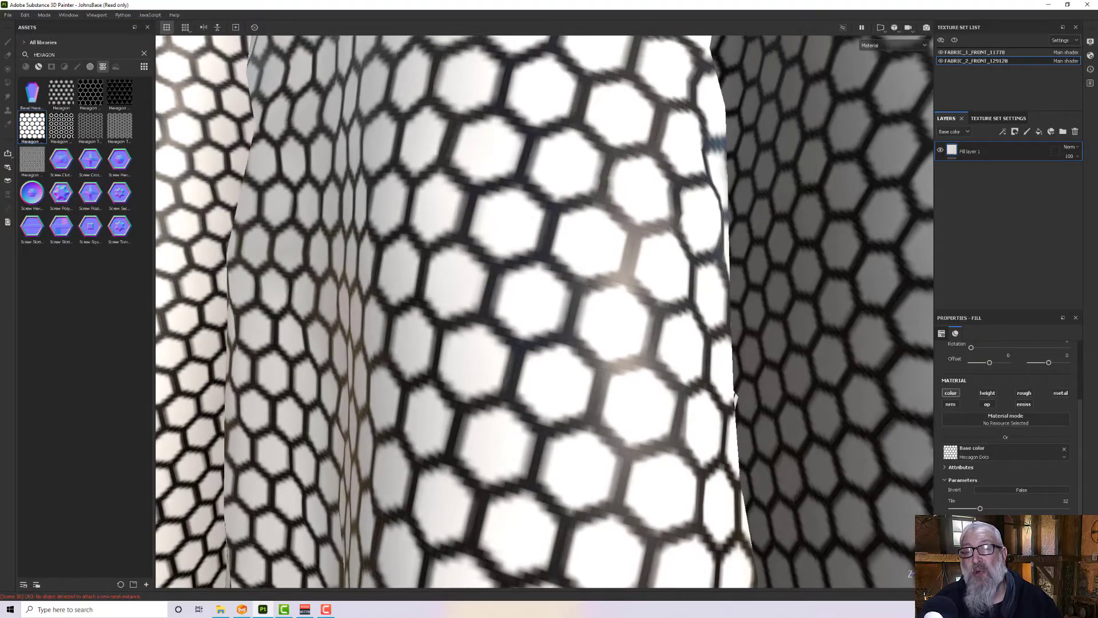
# Step: Set the Tile value of the Hexagon Dots pattern on the skirt to 40
pyautogui.scroll(-8, 660, 438)
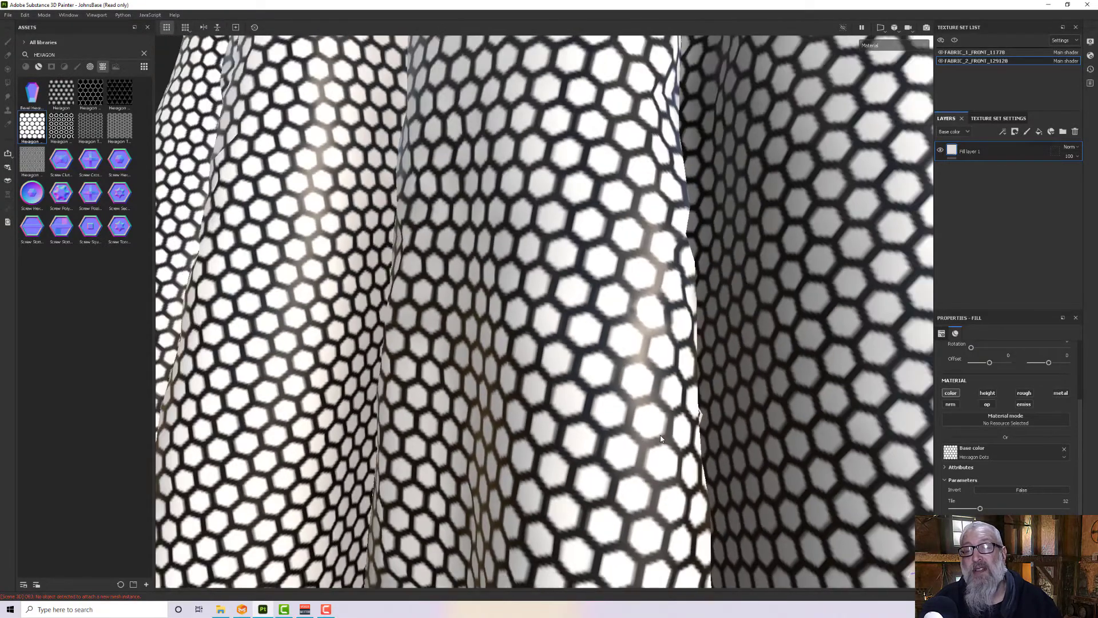
pyautogui.scroll(3, 660, 438)
pyautogui.scroll(5, 660, 438)
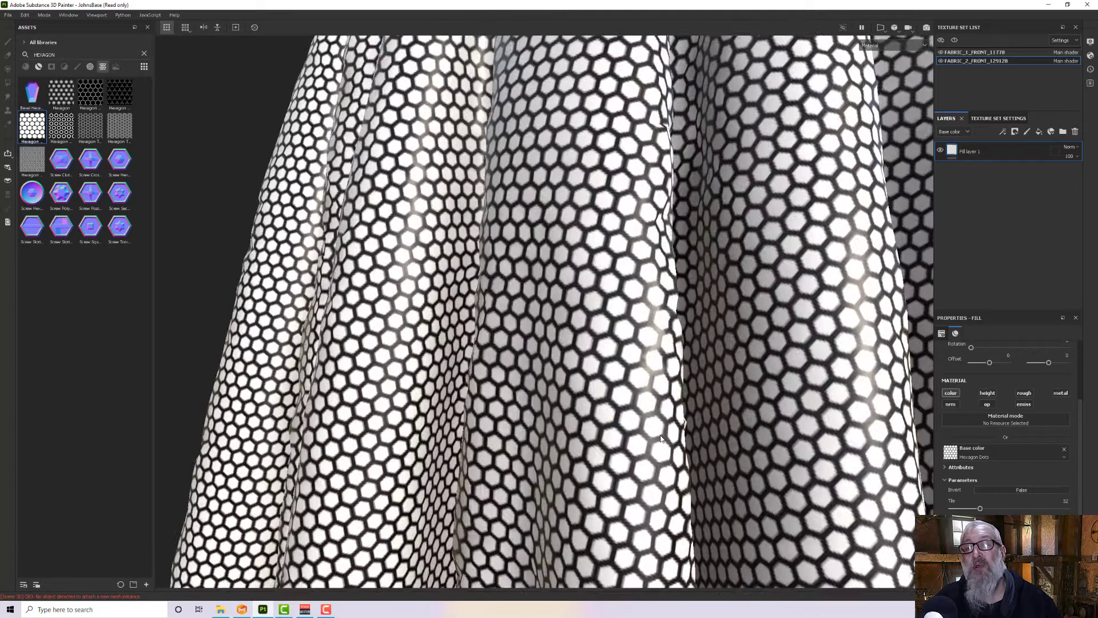
pyautogui.click(1065, 501)
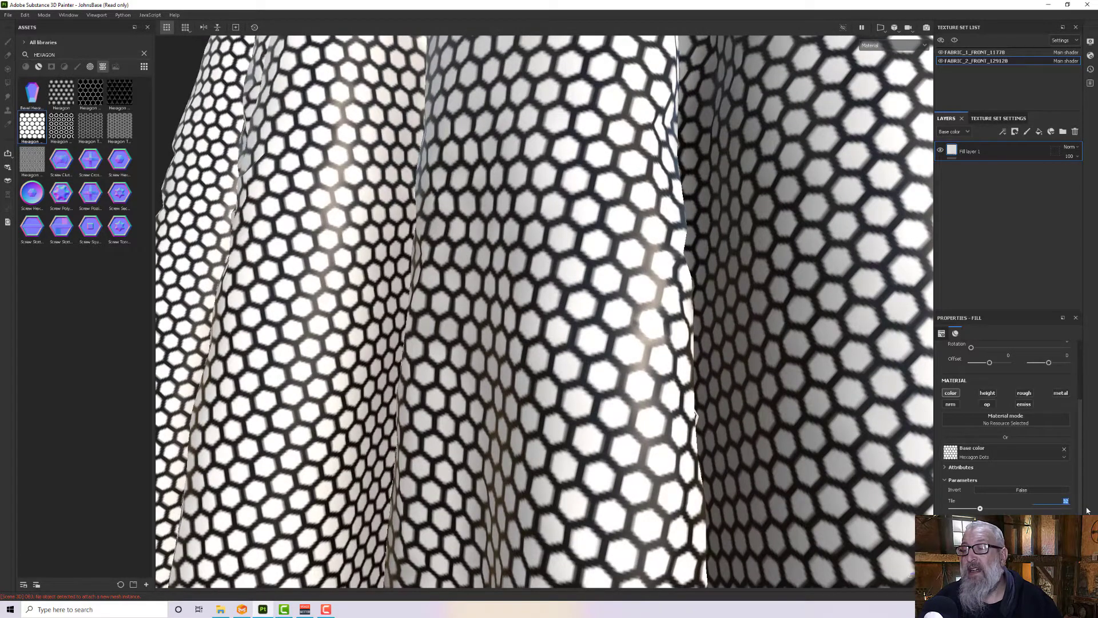
pyautogui.write('40')
pyautogui.press('Return')
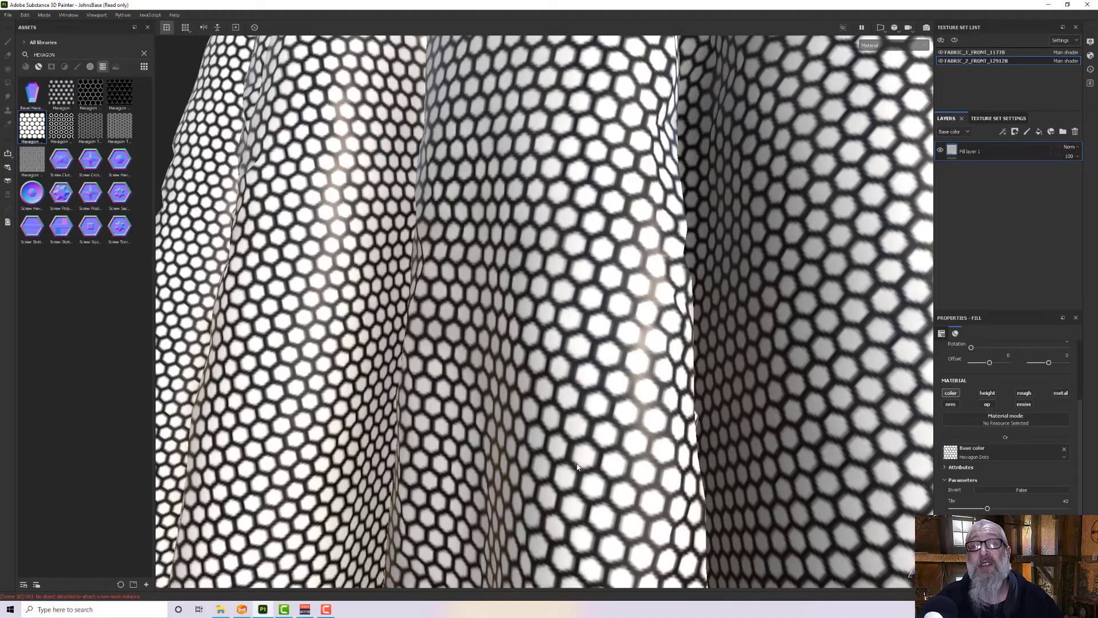
# Step: Rename the skirt's hexagon fill layer to Base Function
pyautogui.scroll(-8, 577, 466)
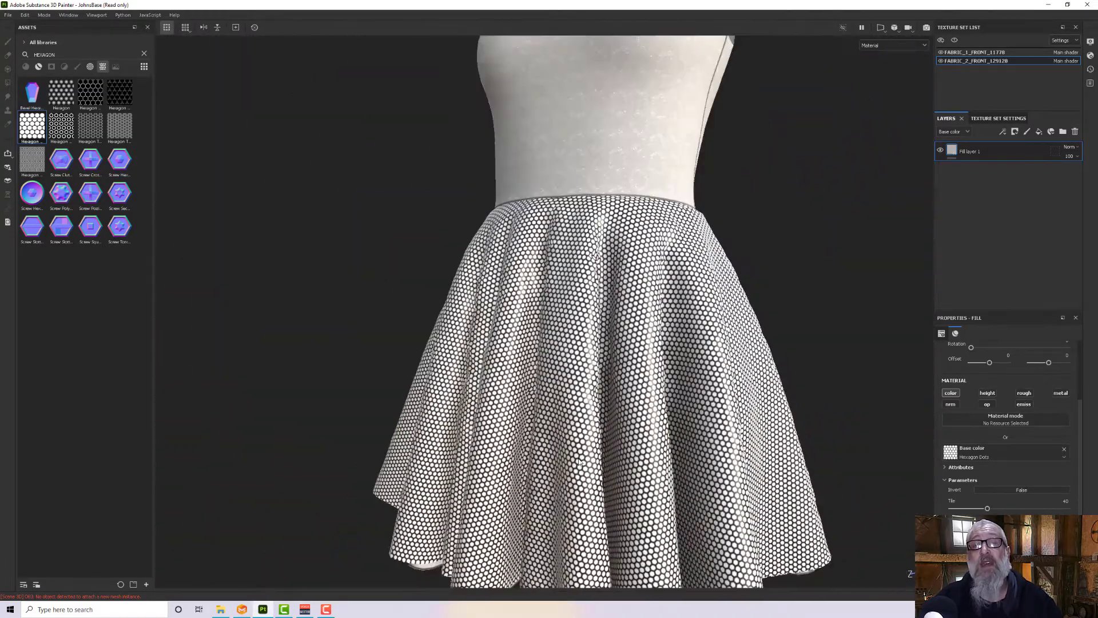
pyautogui.keyDown('alt'); pyautogui.moveTo(578, 462); pyautogui.dragTo(595, 438); pyautogui.keyUp('alt')
pyautogui.keyDown('alt'); pyautogui.moveTo(594, 438); pyautogui.dragTo(553, 394, button='right'); pyautogui.keyUp('alt')
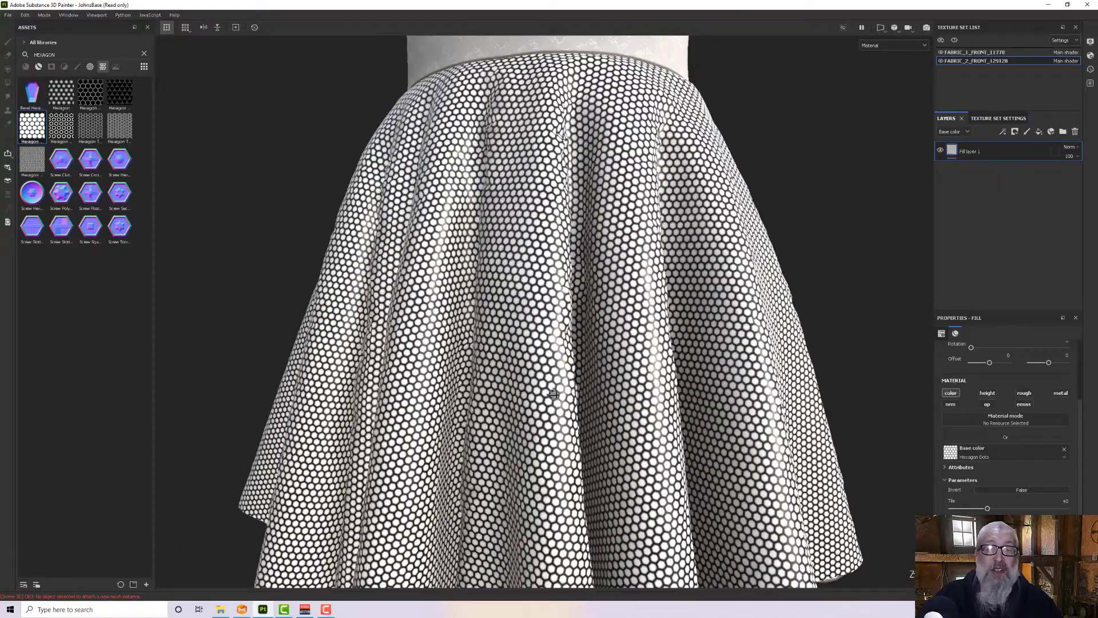
pyautogui.keyDown('alt'); pyautogui.moveTo(553, 395); pyautogui.dragTo(548, 448); pyautogui.keyUp('alt')
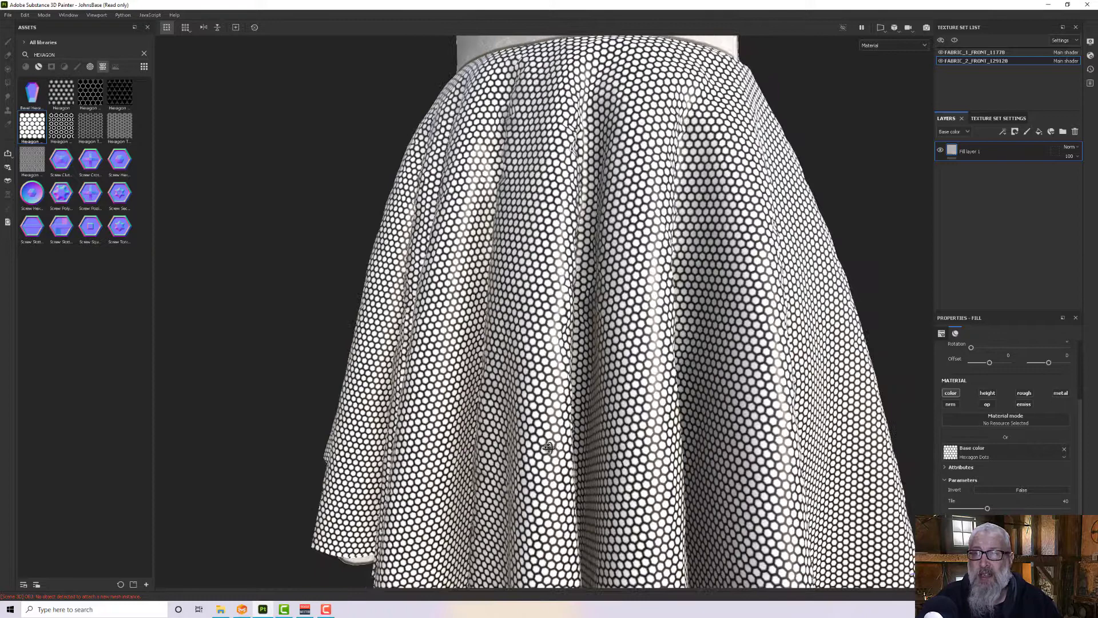
pyautogui.scroll(3, 548, 447)
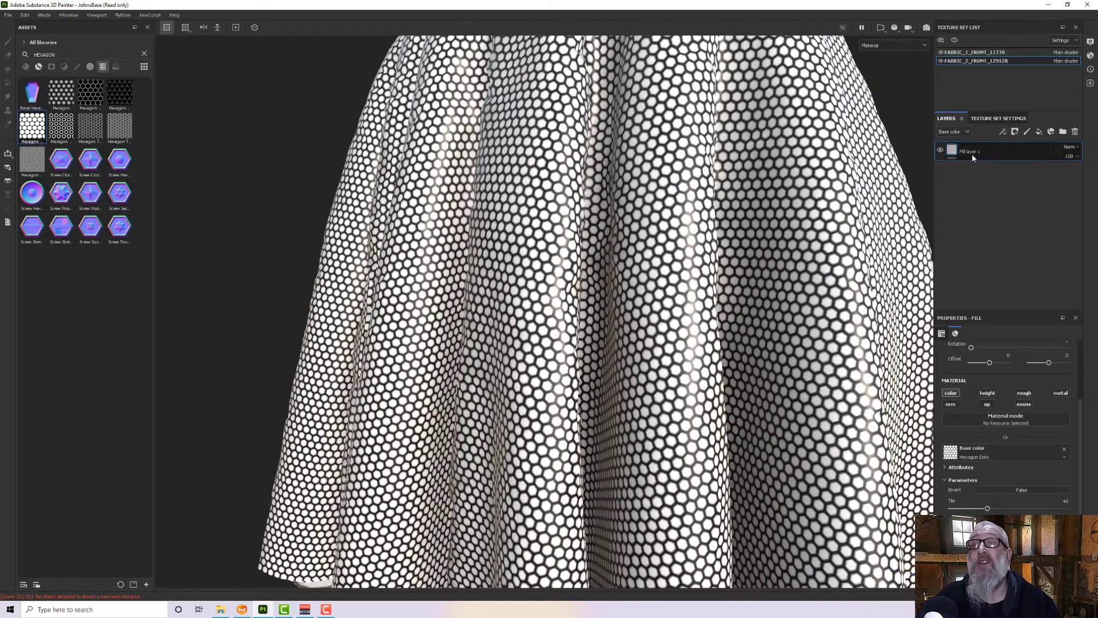
pyautogui.doubleClick(973, 151)
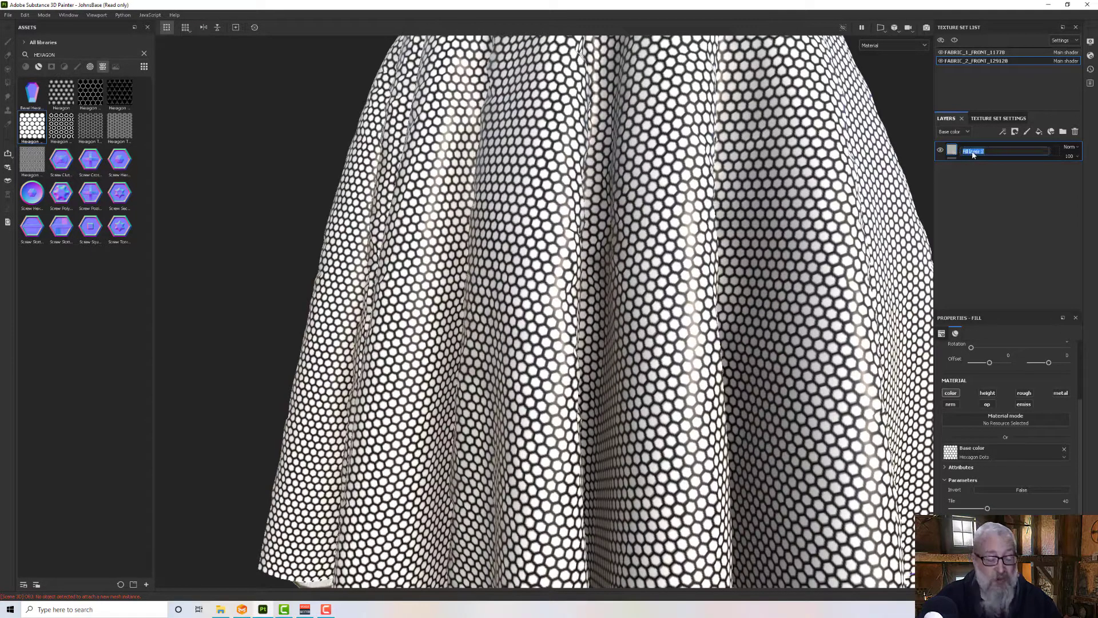
pyautogui.write('BASE F')
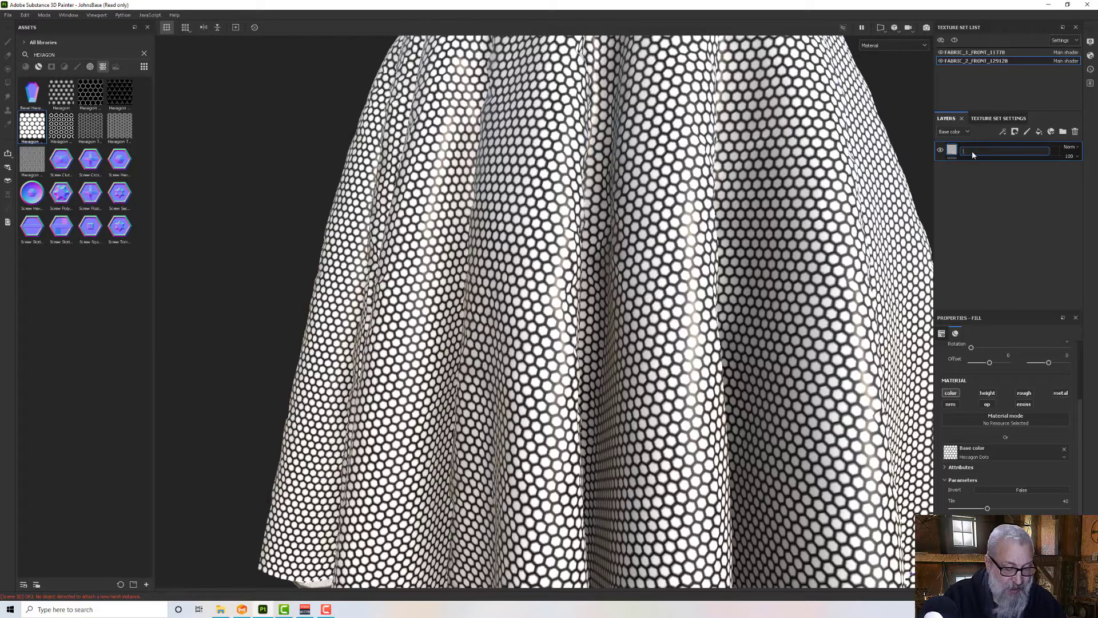
pyautogui.write('ABRIC')
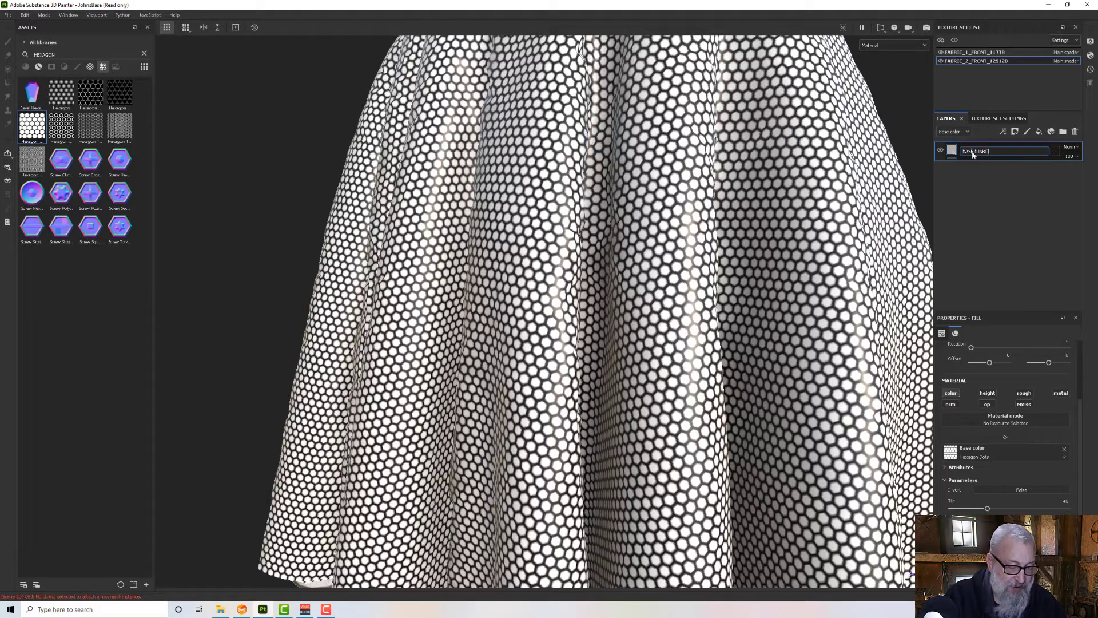
pyautogui.press('BackSpace')
pyautogui.press('BackSpace')
pyautogui.press('BackSpace')
pyautogui.press('BackSpace')
pyautogui.press('BackSpace')
pyautogui.press('BackSpace')
pyautogui.press('BackSpace')
pyautogui.press('BackSpace')
pyautogui.press('BackSpace')
pyautogui.press('BackSpace')
pyautogui.press('BackSpace')
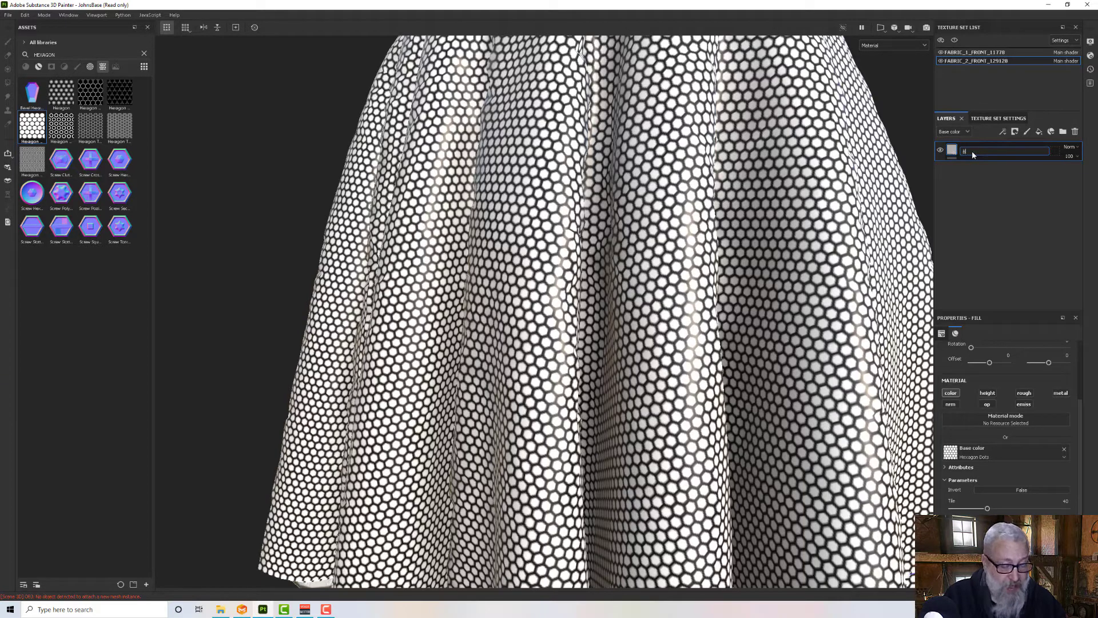
pyautogui.write('Base Function')
pyautogui.press('Return')
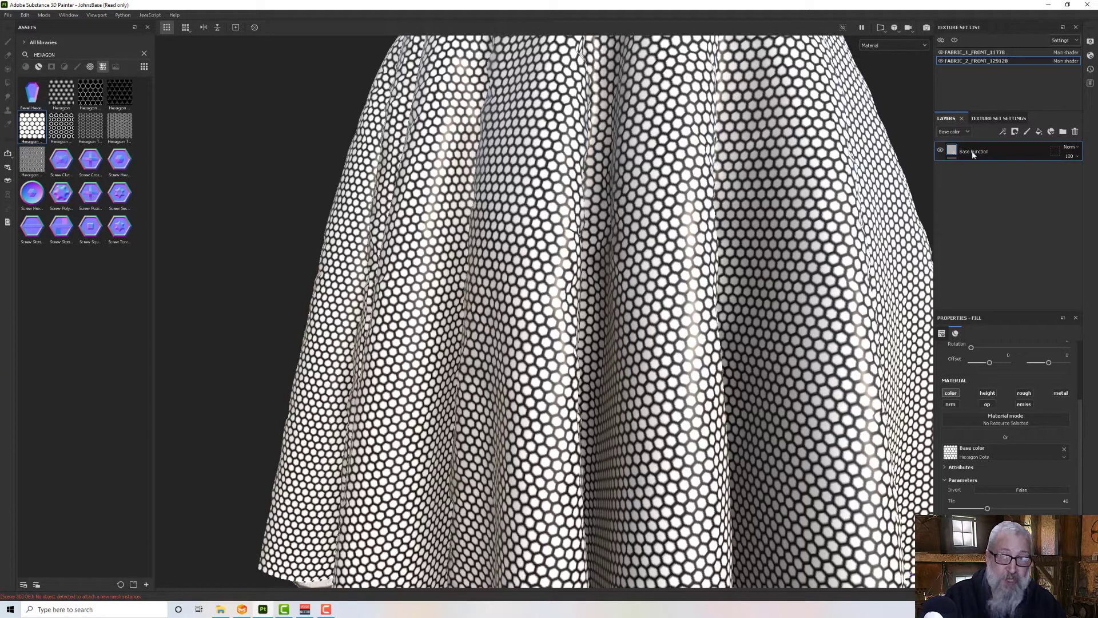
# Step: Add an anchor point to the Base Function layer
pyautogui.rightClick(972, 153)
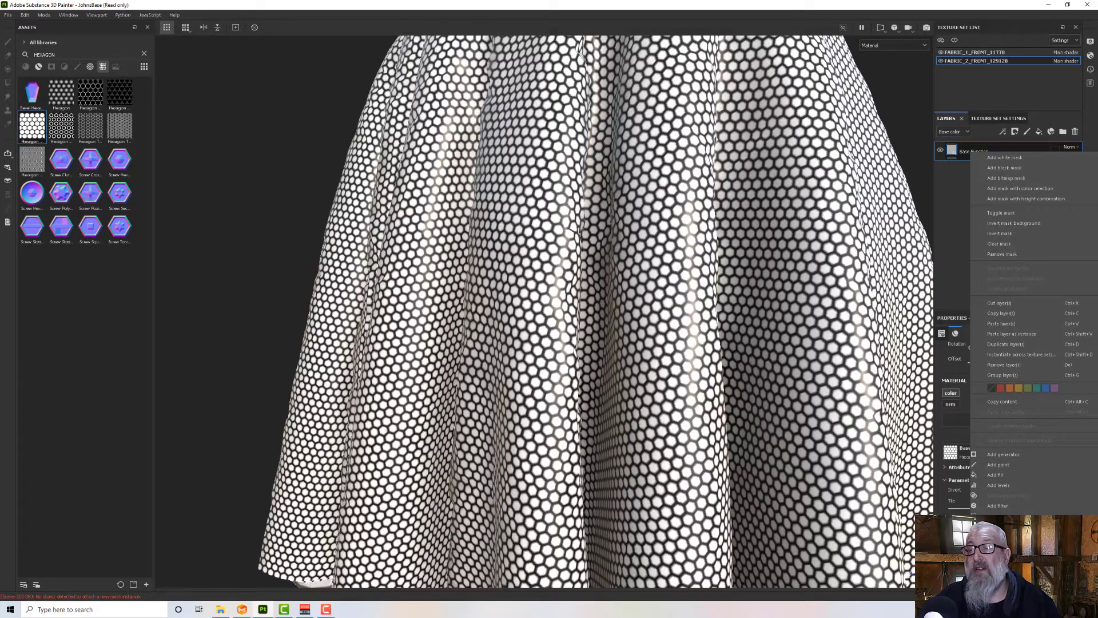
pyautogui.click(1005, 526)
pyautogui.scroll(1, 615, 327)
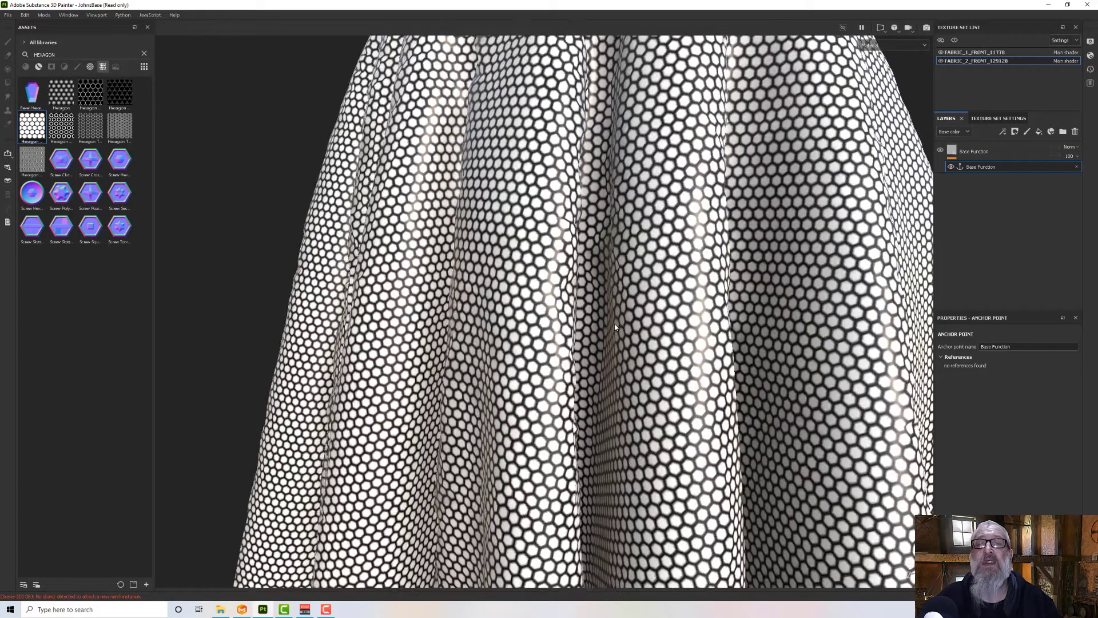
pyautogui.scroll(-2, 616, 327)
pyautogui.click(978, 151)
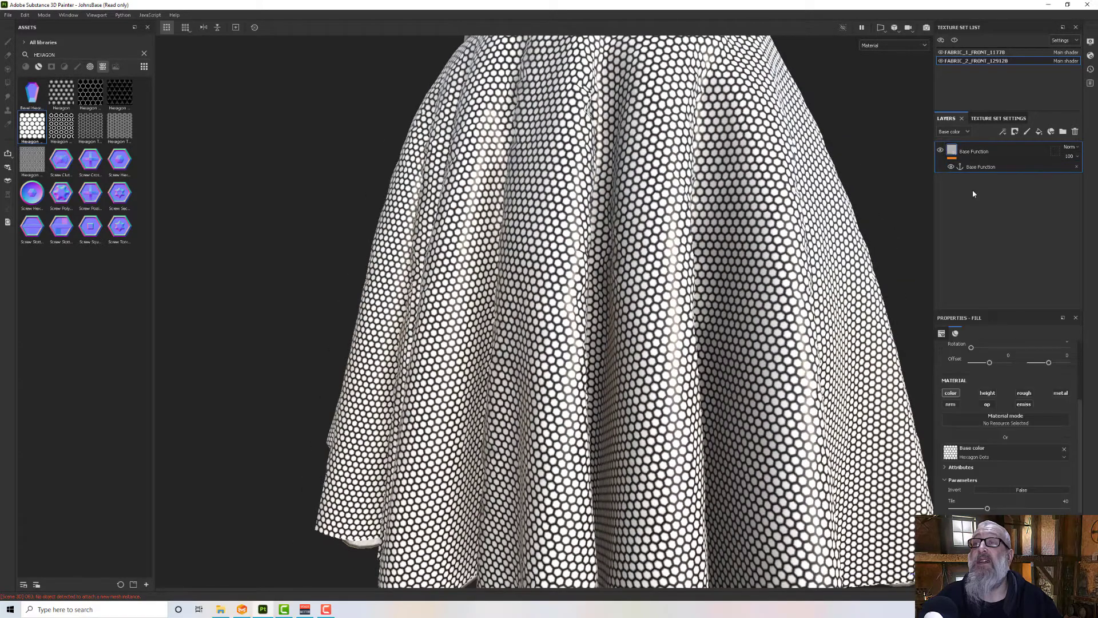
pyautogui.click(945, 394)
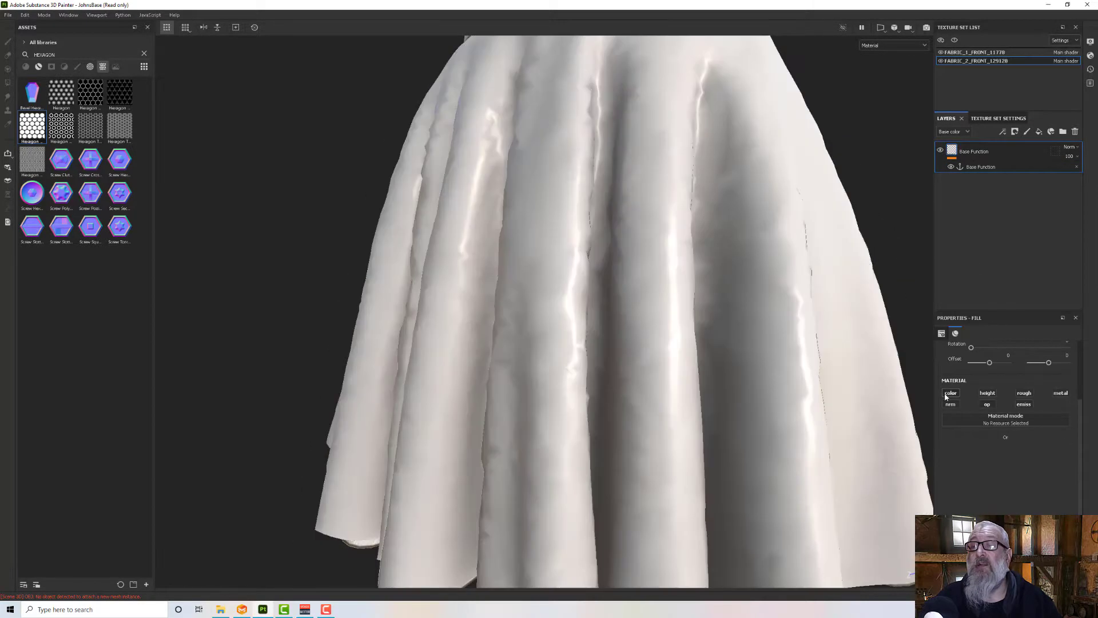
pyautogui.click(946, 394)
pyautogui.keyDown('alt'); pyautogui.moveTo(816, 336); pyautogui.dragTo(820, 342); pyautogui.keyUp('alt')
pyautogui.keyDown('alt'); pyautogui.moveTo(819, 342); pyautogui.dragTo(791, 327, button='right'); pyautogui.keyUp('alt')
pyautogui.keyDown('alt'); pyautogui.moveTo(808, 320); pyautogui.dragTo(792, 331, button='middle'); pyautogui.keyUp('alt')
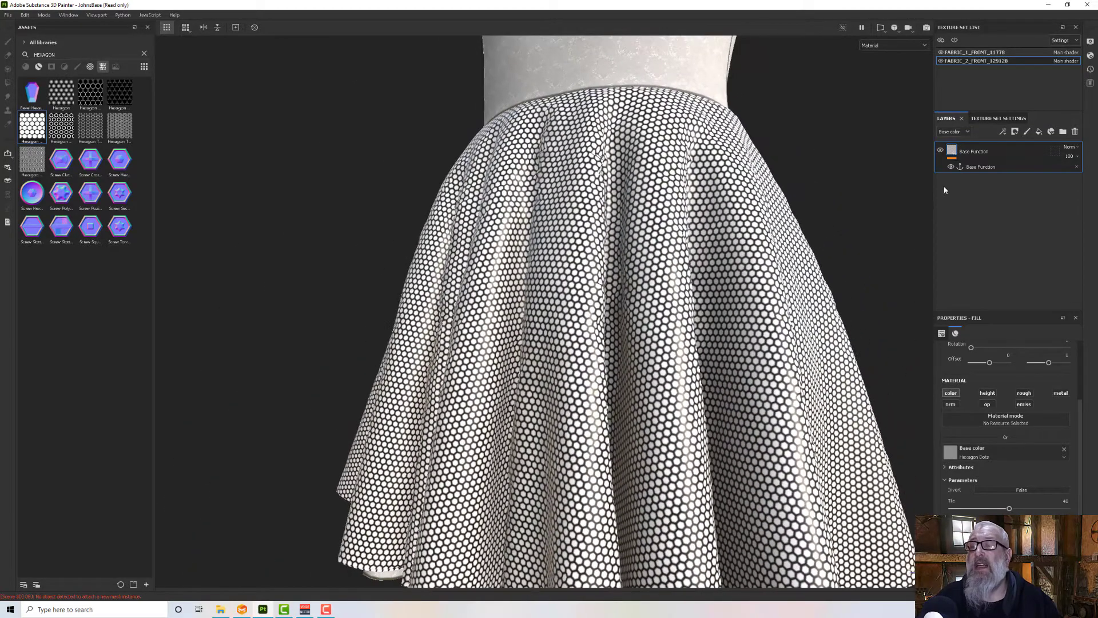
# Step: Add a new fill layer above Base Function and turn off all its material channels except opacity
pyautogui.click(1039, 132)
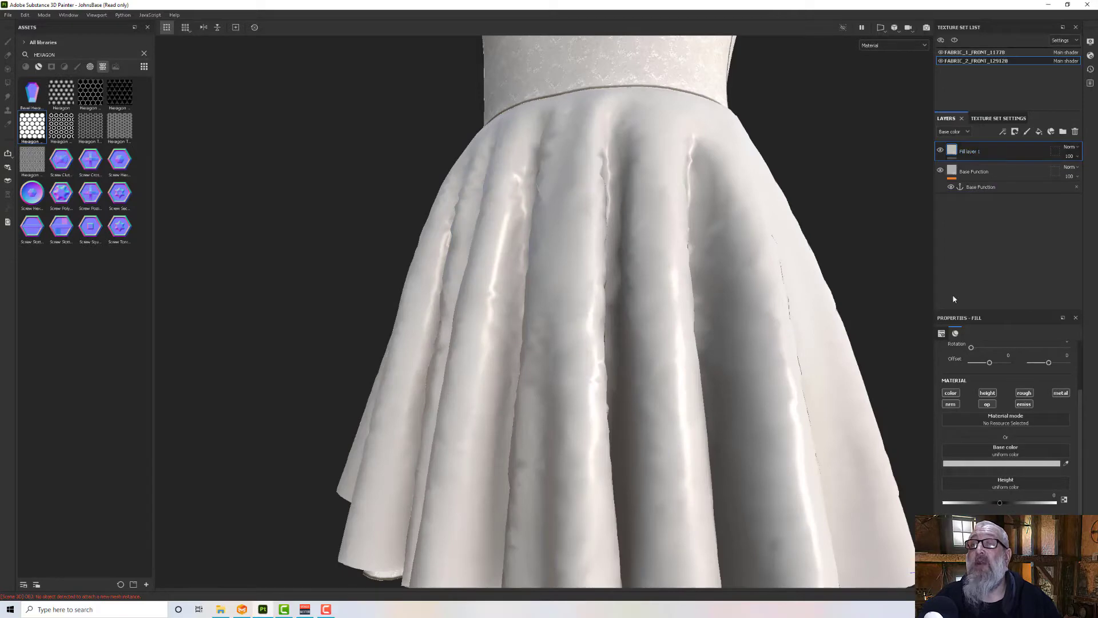
pyautogui.click(949, 393)
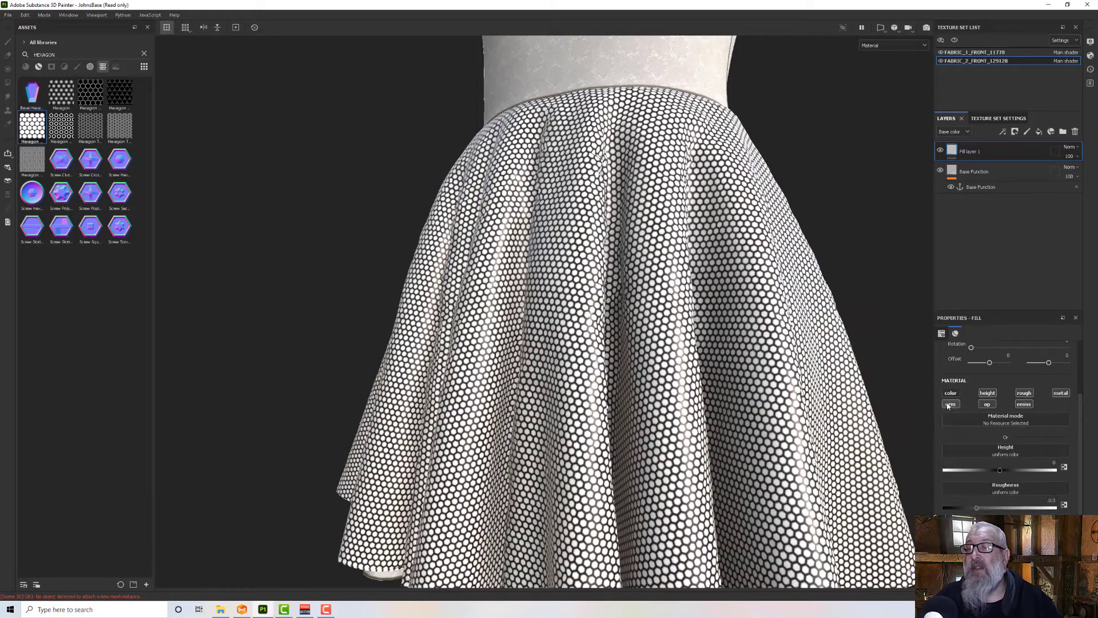
pyautogui.click(987, 393)
pyautogui.click(1024, 393)
pyautogui.click(1061, 393)
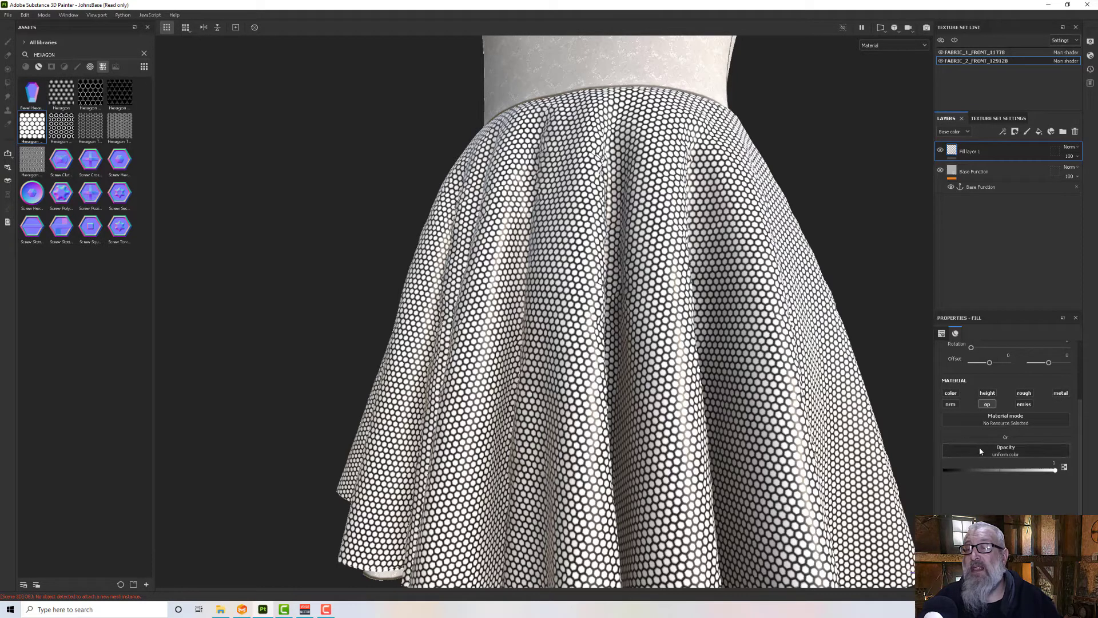
# Step: Link the new fill layer's opacity to the Base Function anchor point, with Base color as the referenced channel
pyautogui.click(979, 447)
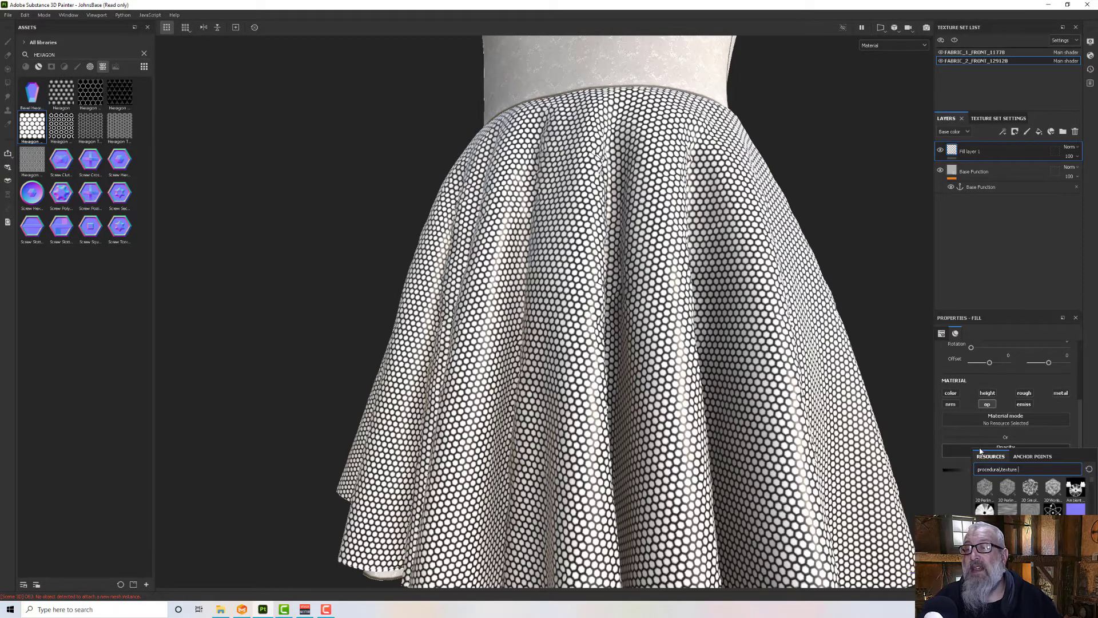
pyautogui.click(1021, 456)
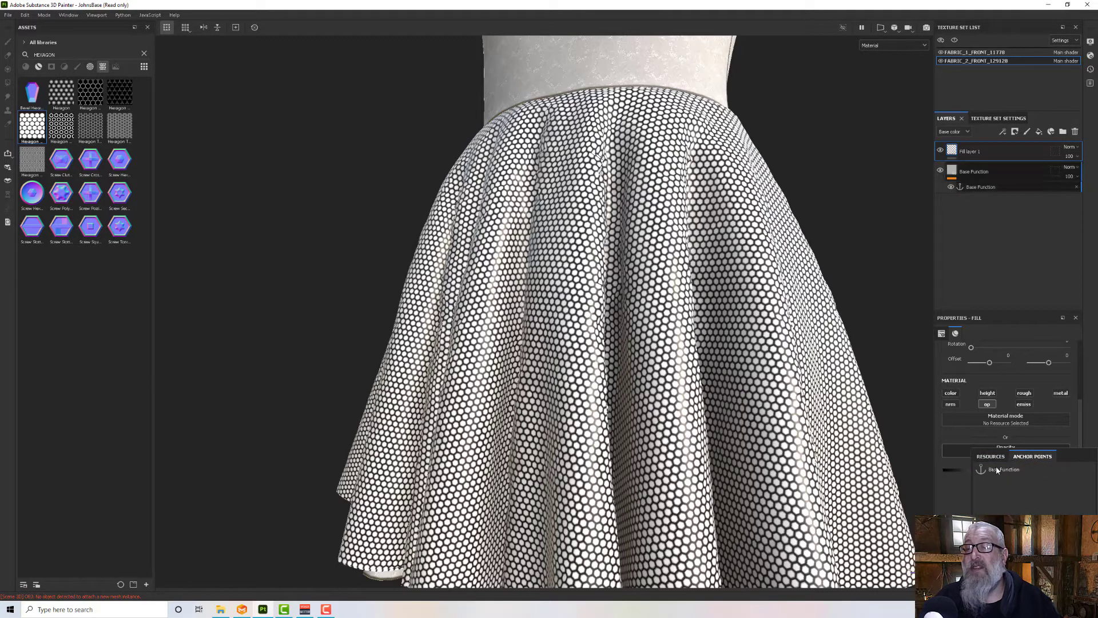
pyautogui.click(996, 469)
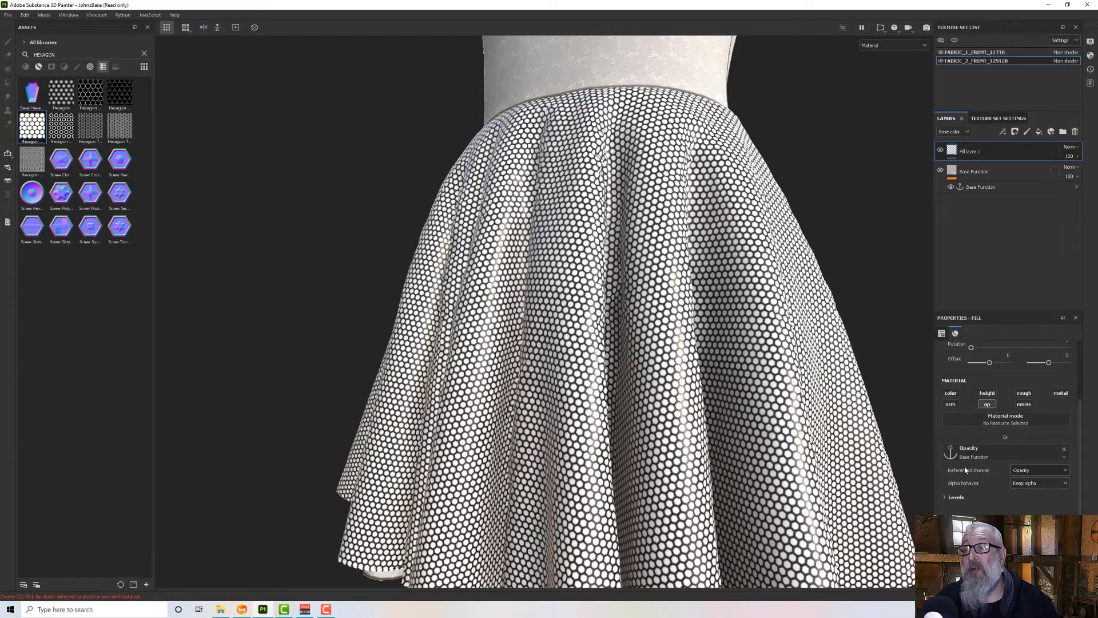
pyautogui.click(1026, 472)
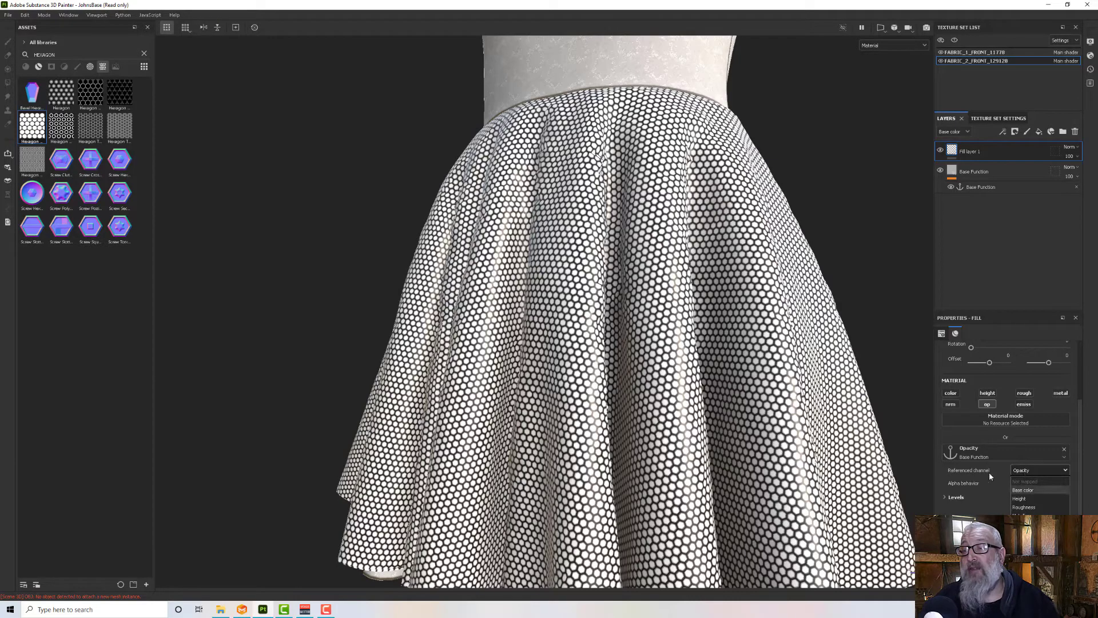
pyautogui.click(1022, 492)
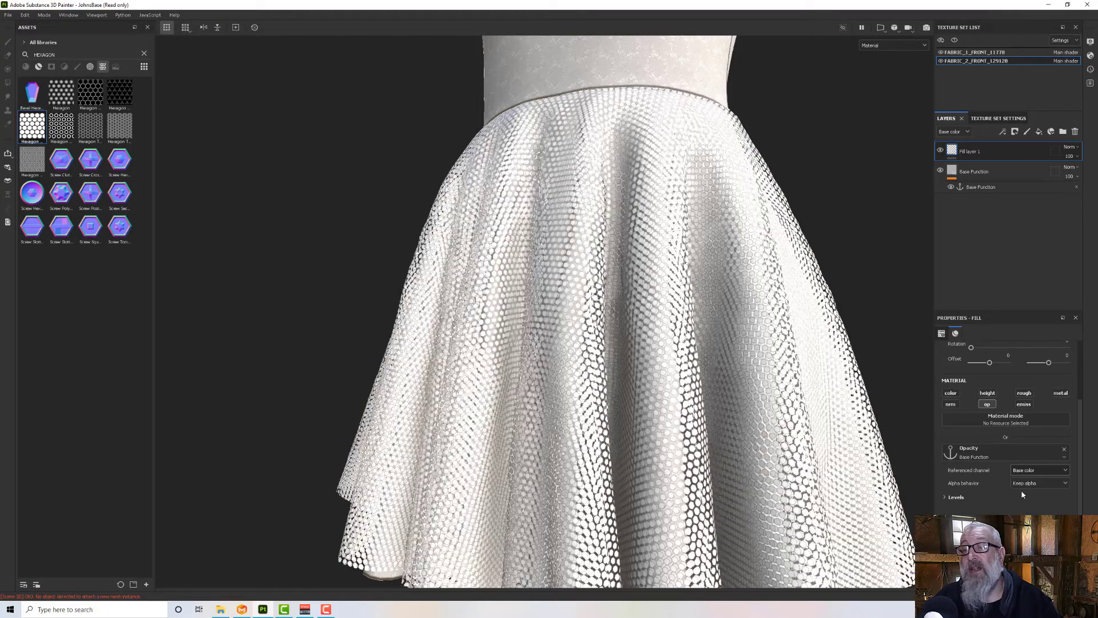
# Step: Set Invert to True for the Hexagon Dots pattern on the Base Function layer
pyautogui.keyDown('alt'); pyautogui.moveTo(782, 419); pyautogui.dragTo(744, 400); pyautogui.keyUp('alt')
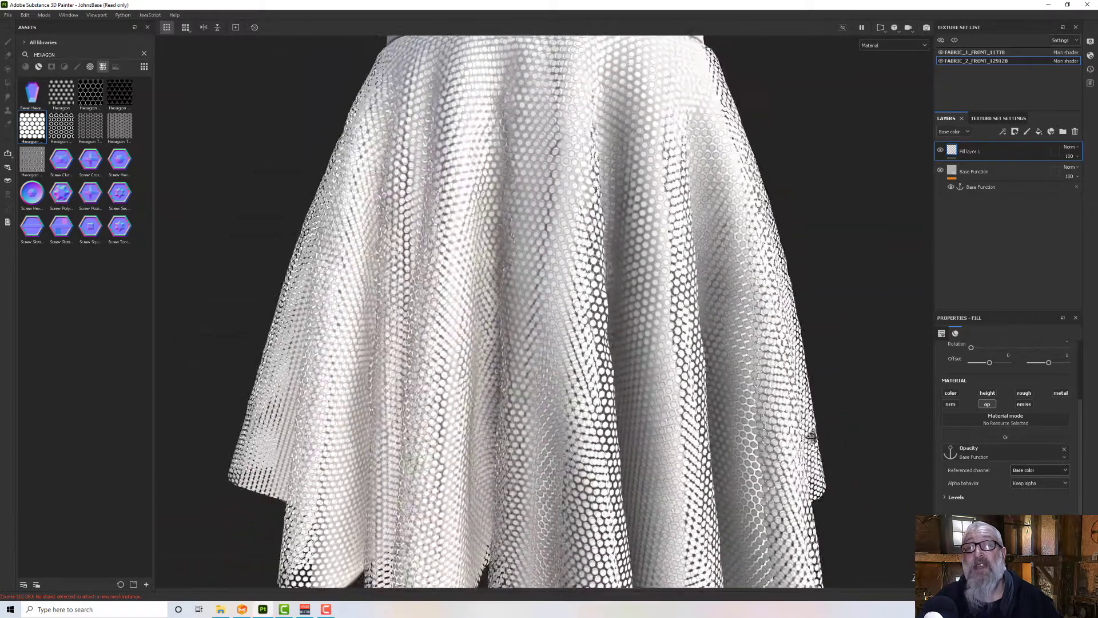
pyautogui.scroll(8, 675, 350)
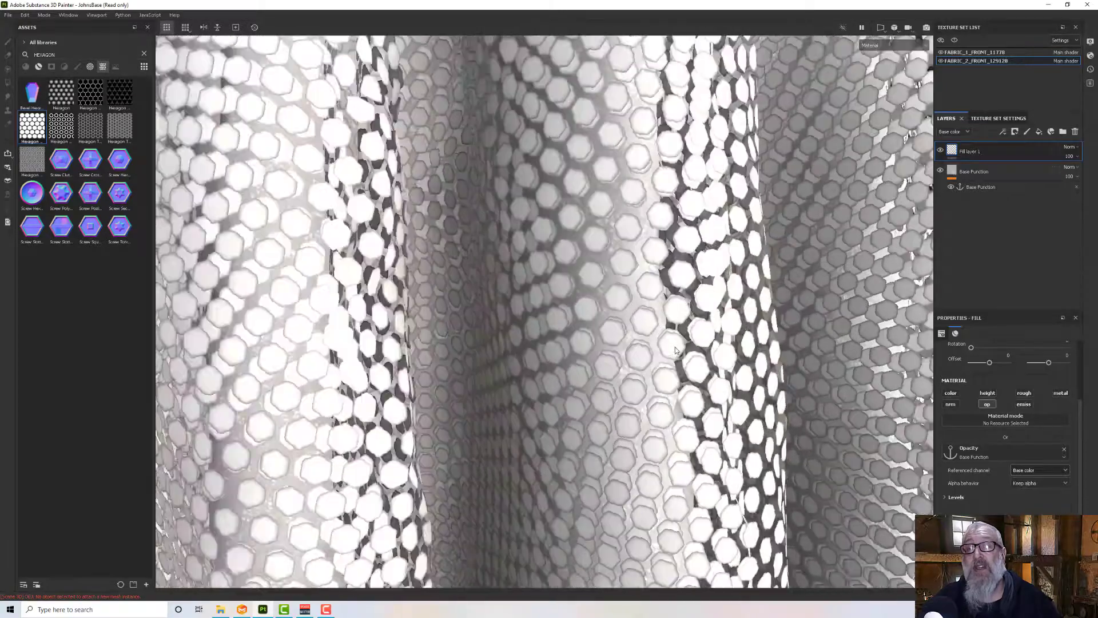
pyautogui.keyDown('alt'); pyautogui.moveTo(675, 350); pyautogui.dragTo(775, 316); pyautogui.keyUp('alt')
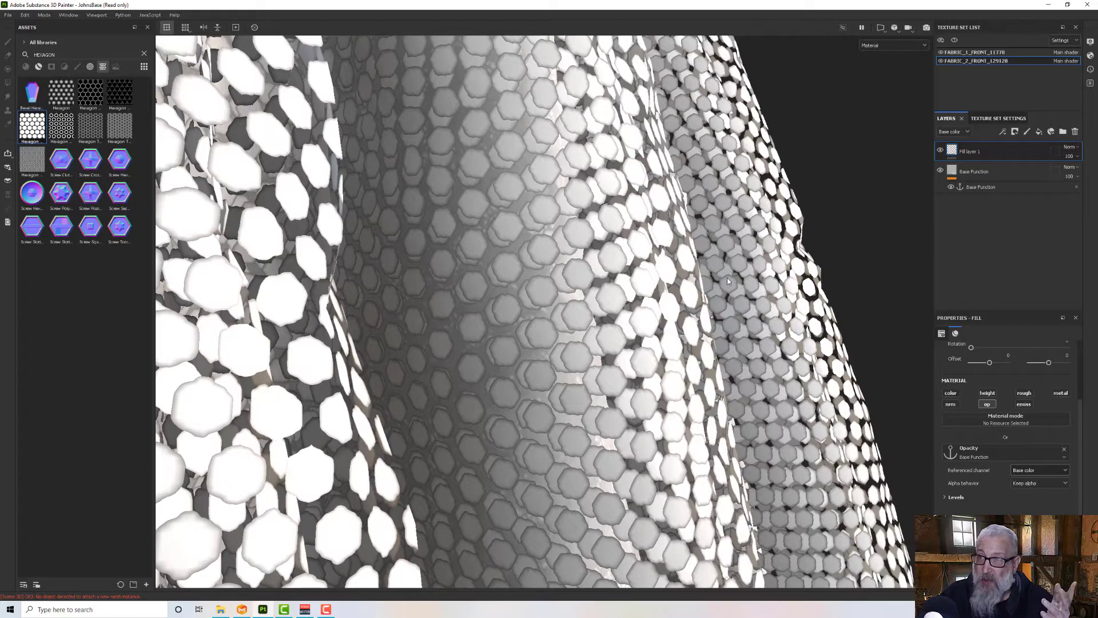
pyautogui.click(1000, 189)
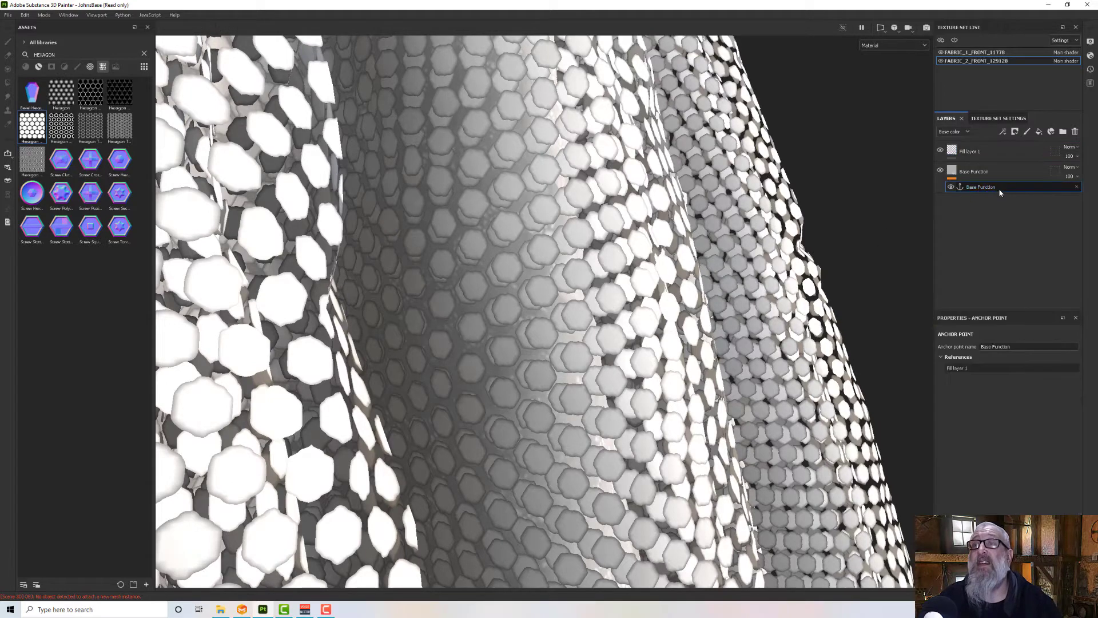
pyautogui.click(993, 178)
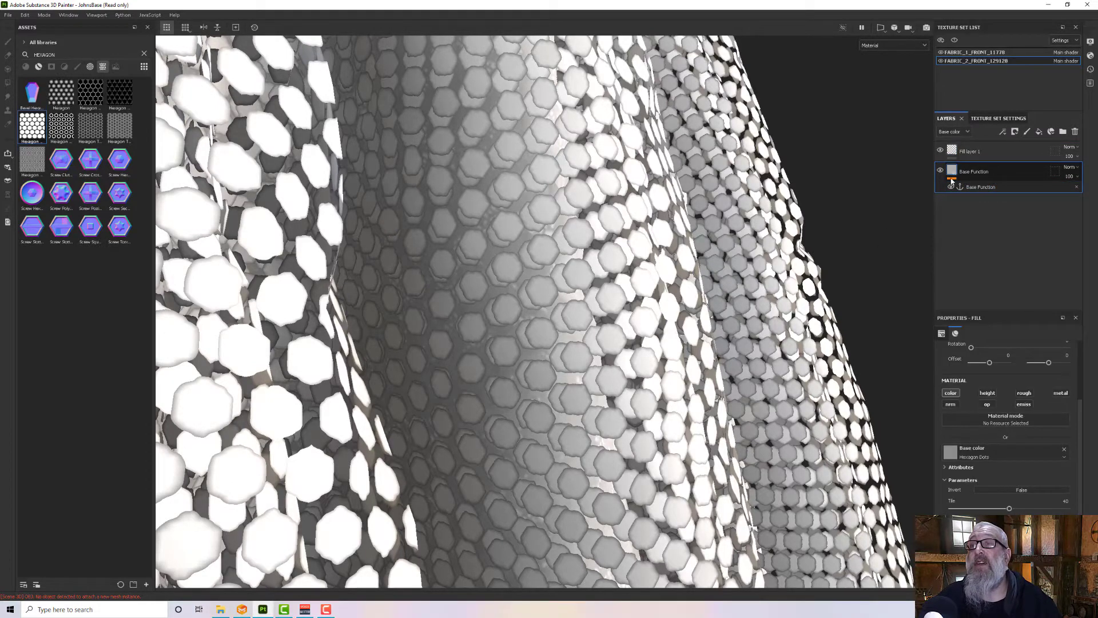
pyautogui.click(1001, 489)
# Step: Examine the inverted hexagon mesh on the skirt from close up, from farther away and from different angles
pyautogui.scroll(-10, 666, 433)
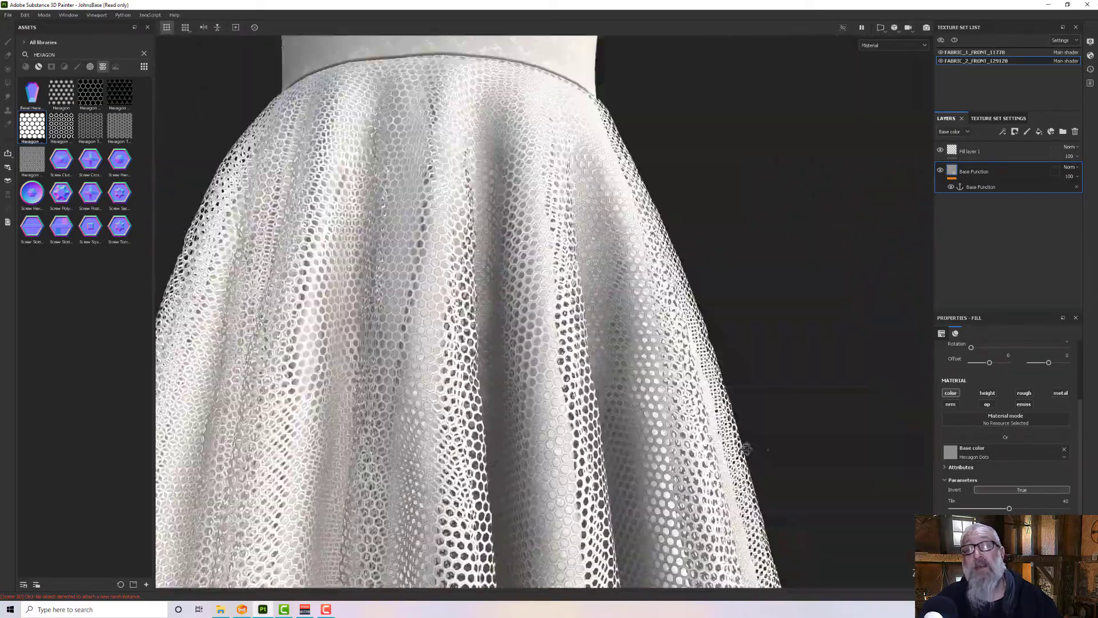
pyautogui.keyDown('alt'); pyautogui.moveTo(745, 449); pyautogui.dragTo(621, 443); pyautogui.keyUp('alt')
pyautogui.scroll(-5, 572, 432)
pyautogui.scroll(6, 613, 435)
pyautogui.scroll(-5, 599, 400)
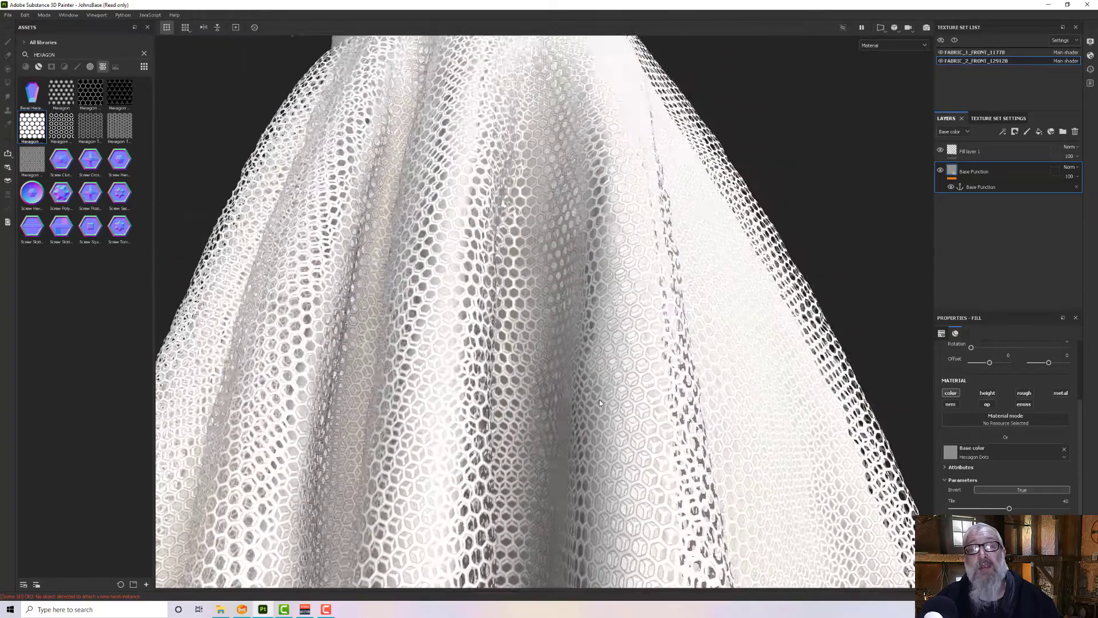
pyautogui.keyDown('alt'); pyautogui.moveTo(599, 400); pyautogui.dragTo(591, 338); pyautogui.keyUp('alt')
pyautogui.keyDown('alt'); pyautogui.moveTo(591, 338); pyautogui.dragTo(590, 413, button='middle'); pyautogui.keyUp('alt')
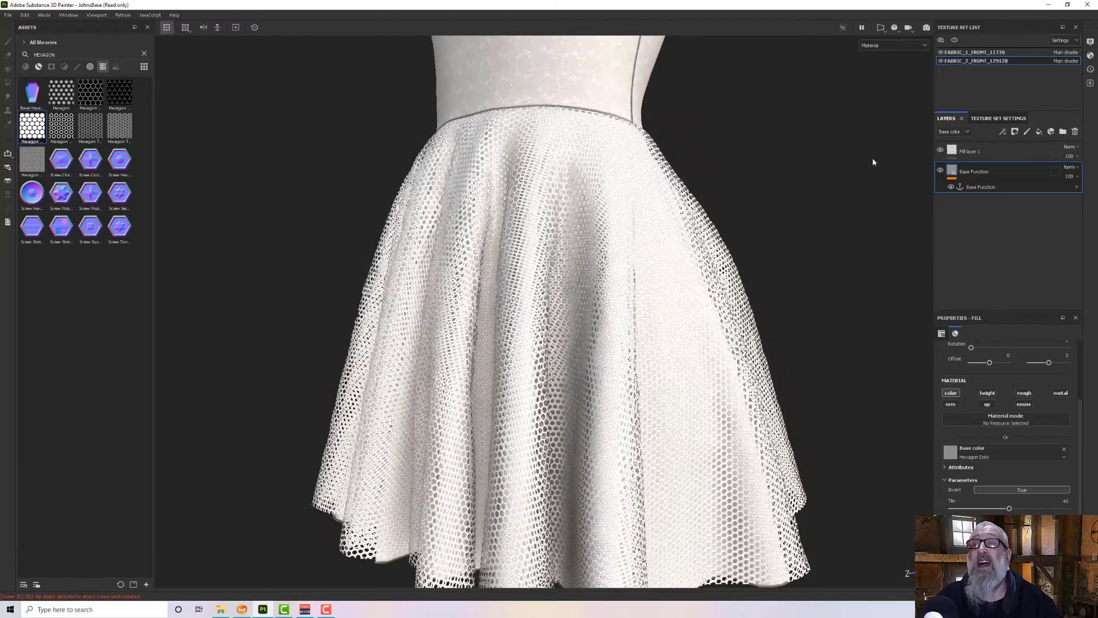
# Step: Enable the color channel on Fill layer 1 and set its base color to dark gray 1E1E1E
pyautogui.click(944, 152)
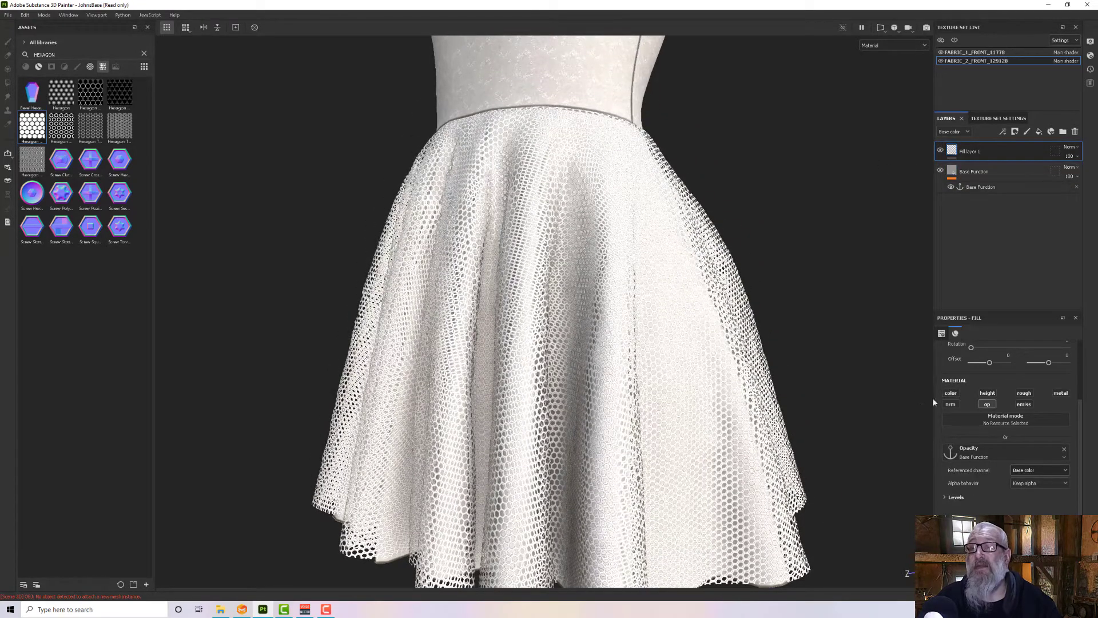
pyautogui.click(955, 393)
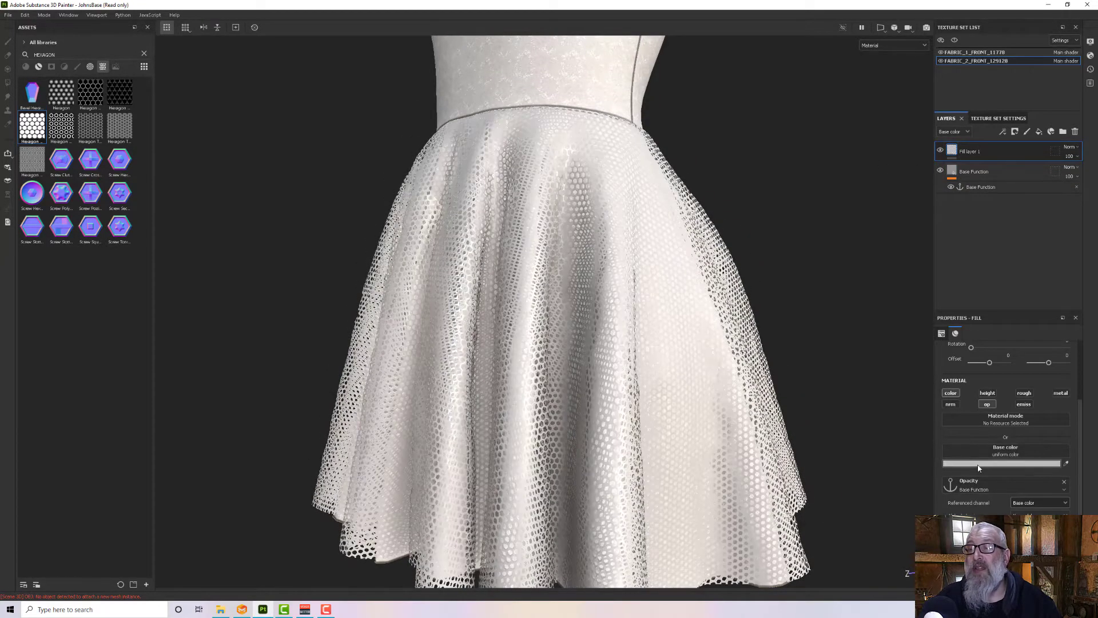
pyautogui.click(978, 463)
pyautogui.moveTo(888, 397); pyautogui.dragTo(839, 407)
pyautogui.keyDown('alt'); pyautogui.moveTo(748, 223); pyautogui.dragTo(772, 228); pyautogui.keyUp('alt')
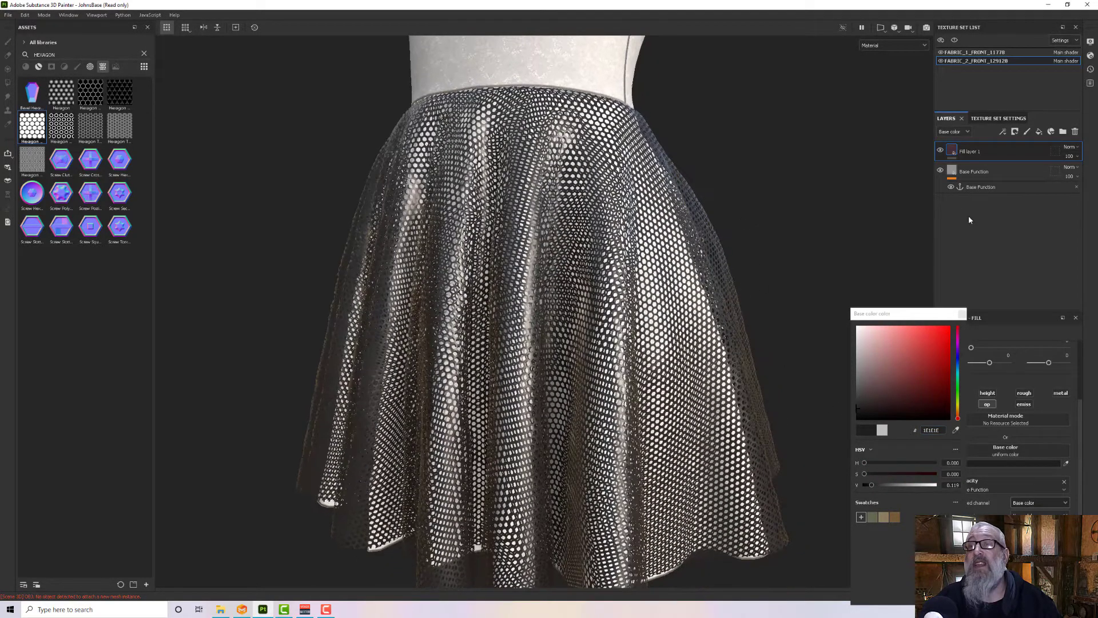
pyautogui.click(962, 314)
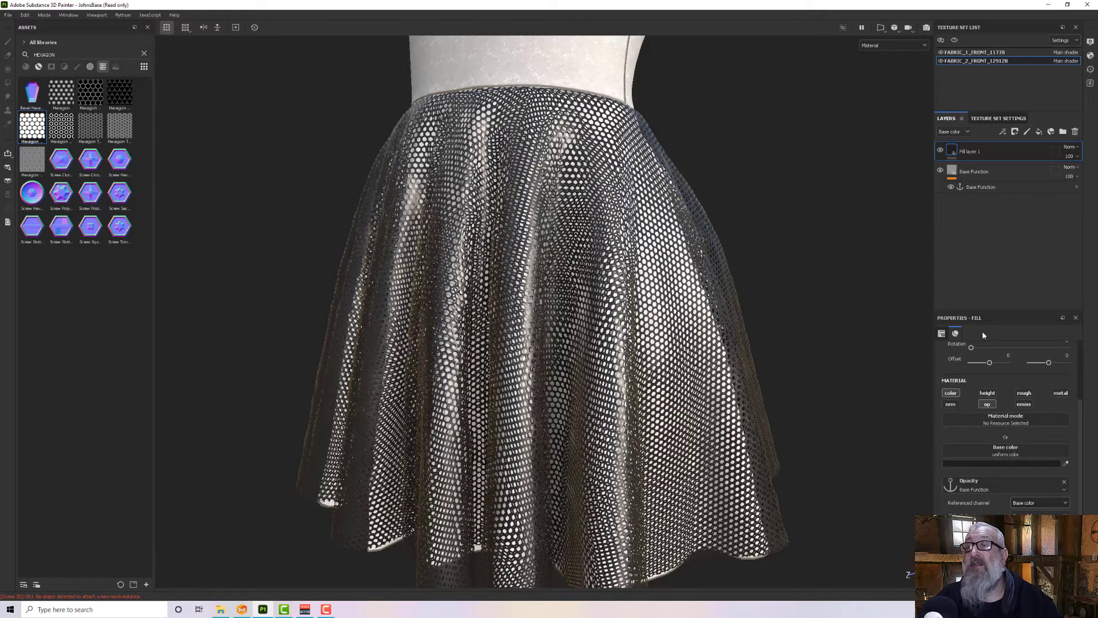
# Step: Enable the roughness channel on the skirt's Fill layer 1 and set its roughness to about 0.69
pyautogui.click(1024, 392)
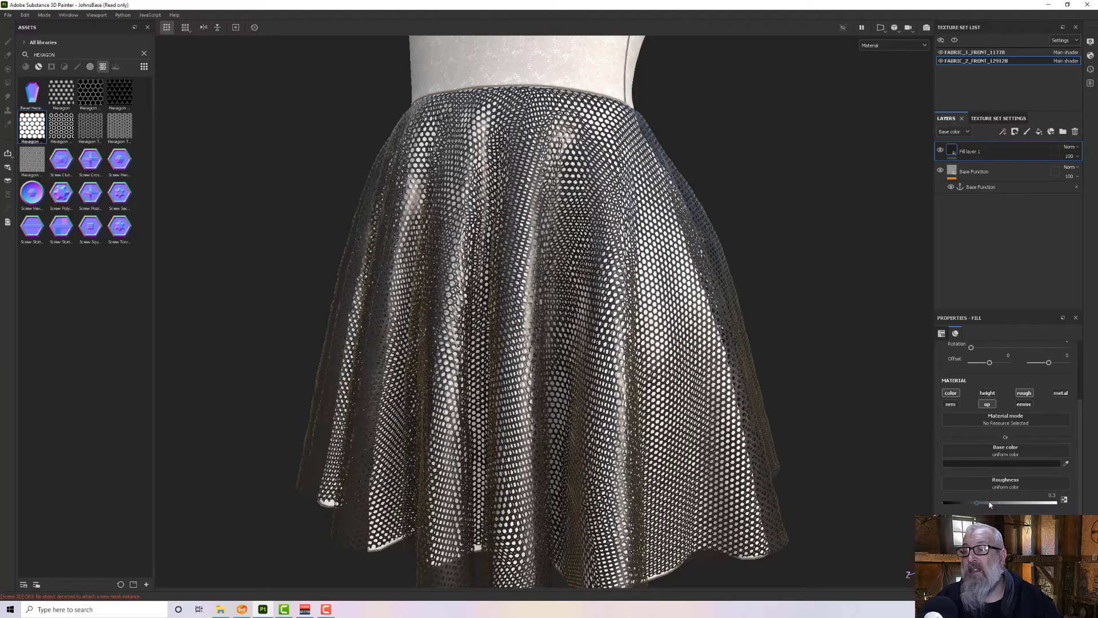
pyautogui.moveTo(977, 501); pyautogui.dragTo(1023, 503)
pyautogui.keyDown('alt'); pyautogui.moveTo(734, 366); pyautogui.dragTo(699, 311); pyautogui.keyUp('alt')
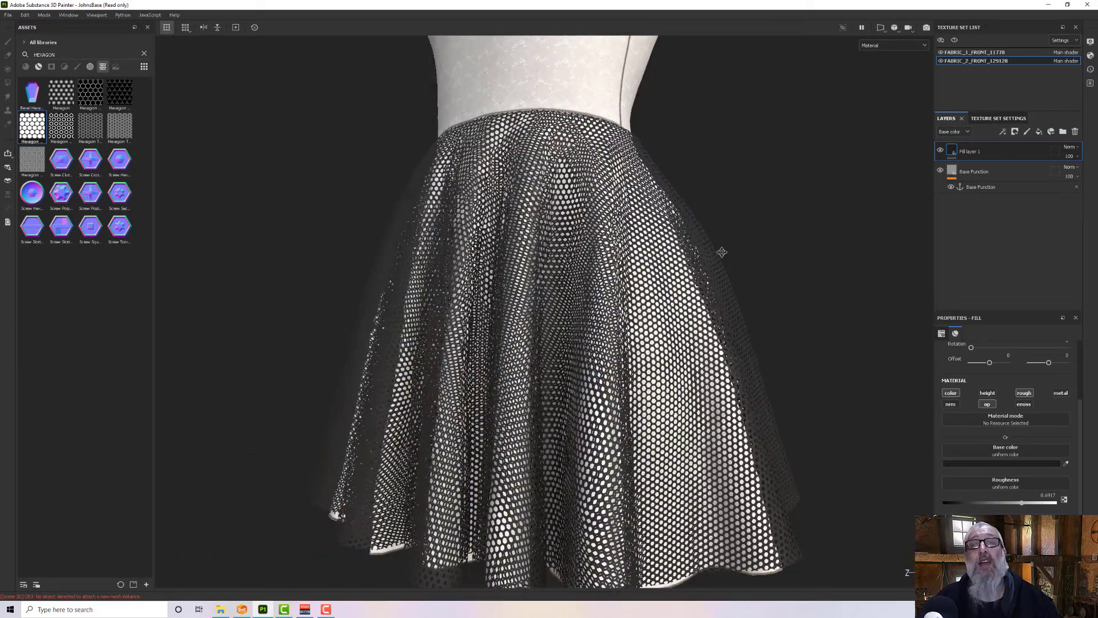
# Step: In the bodice's texture set, set Color 1 of the Gradient filter on Fill layer 4 to a dark gray with a value of about 0.17
pyautogui.keyDown('alt'); pyautogui.moveTo(722, 252); pyautogui.dragTo(752, 466, button='middle'); pyautogui.keyUp('alt')
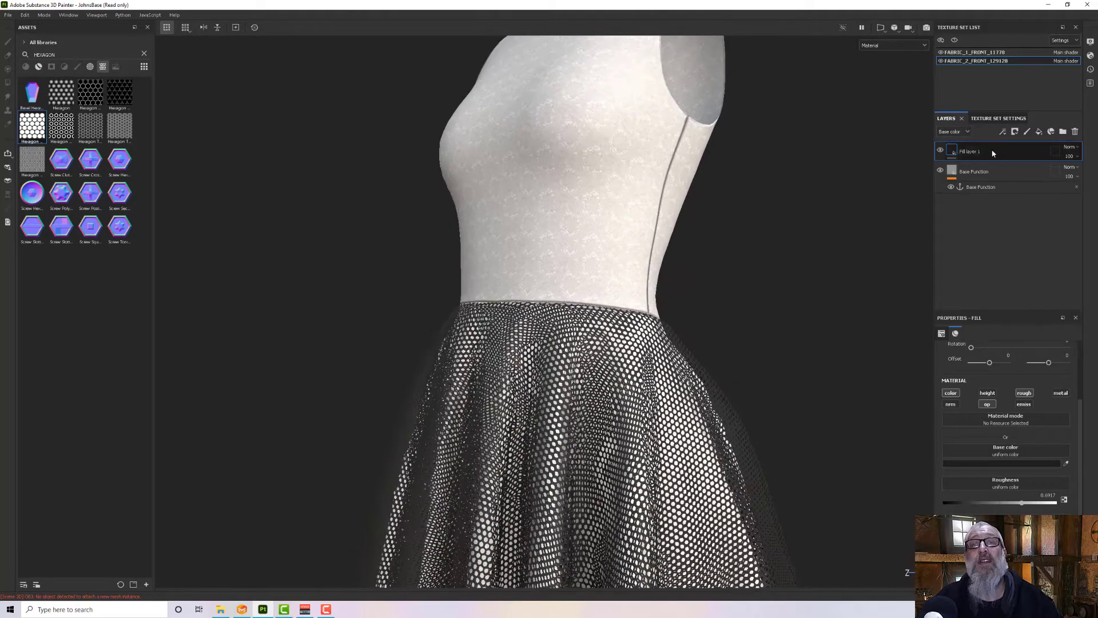
pyautogui.click(953, 52)
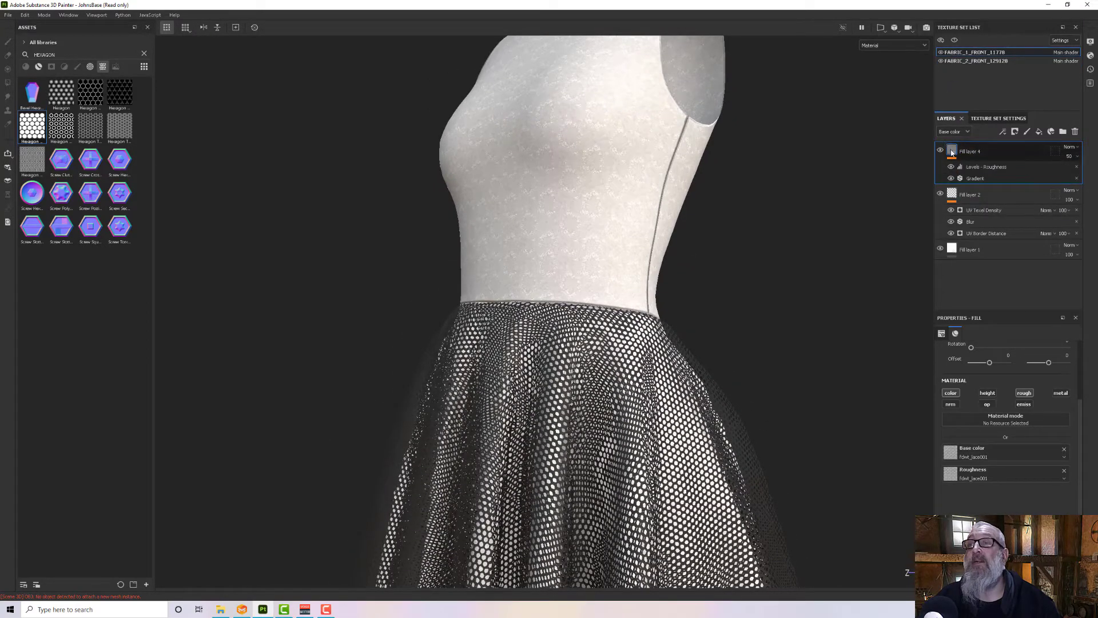
pyautogui.click(977, 180)
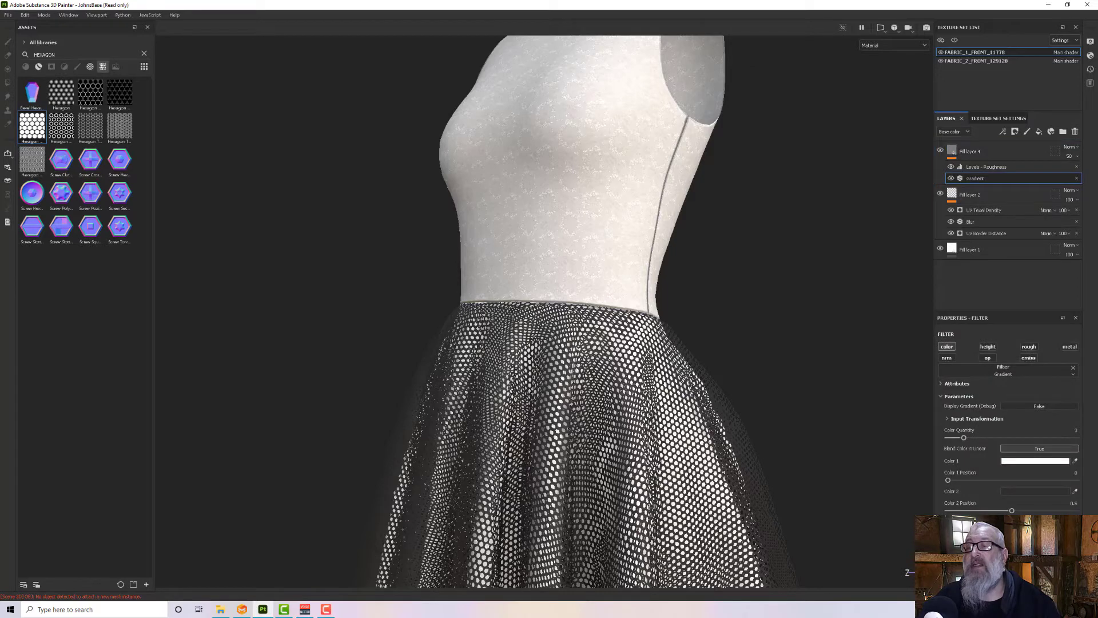
pyautogui.click(1028, 461)
pyautogui.moveTo(961, 393)
pyautogui.mouseDown()
pyautogui.moveTo(906, 386)
pyautogui.moveTo(908, 403)
pyautogui.mouseUp()
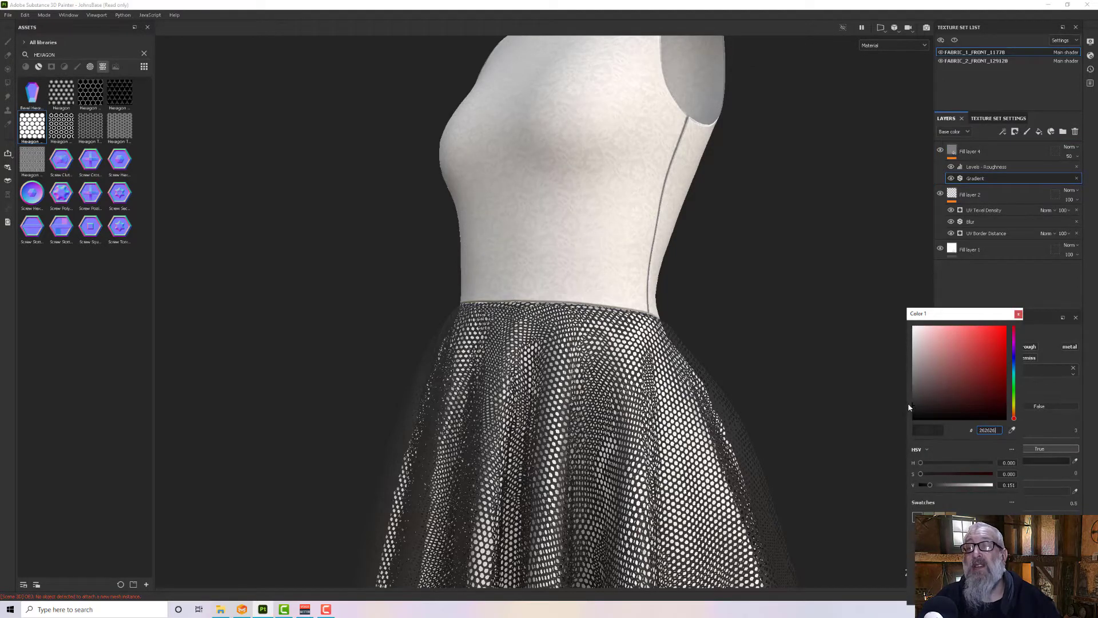
pyautogui.click(1067, 421)
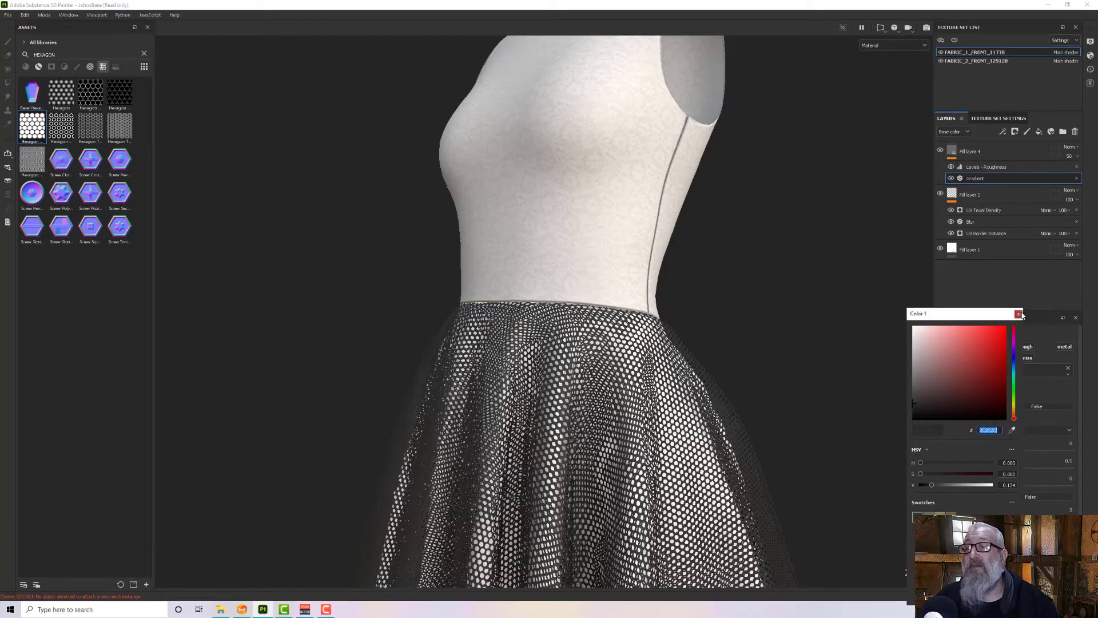
pyautogui.click(1018, 314)
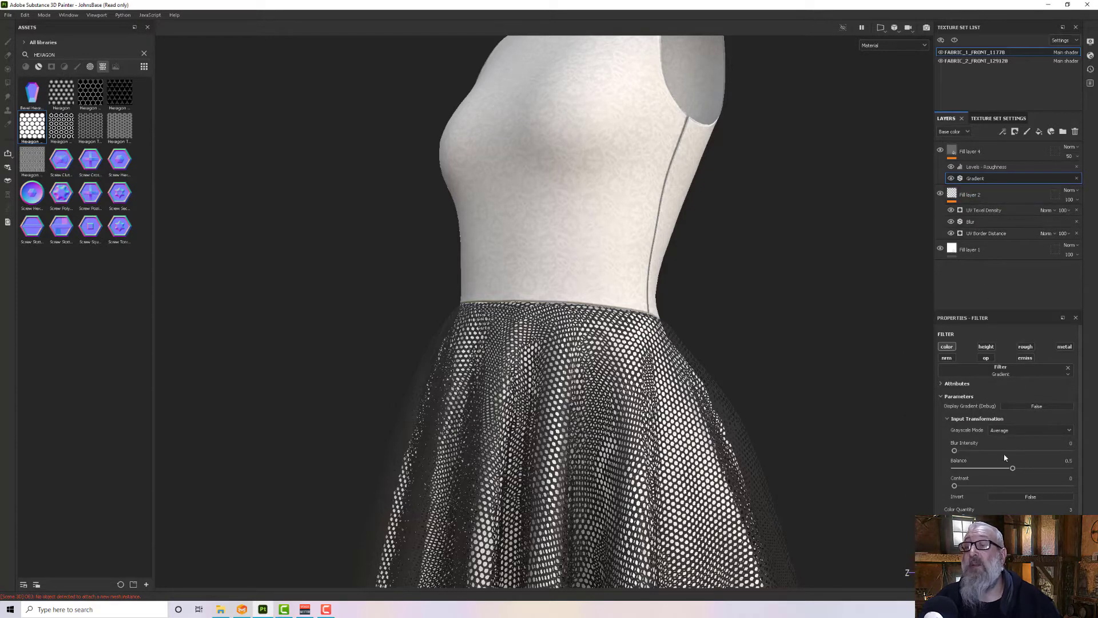
# Step: Set the Gradient filter's mid-gray color to dark gray 232323 and raise Fill layer 4's base color opacity to the maximum
pyautogui.scroll(-2, 1028, 512)
pyautogui.click(1036, 501)
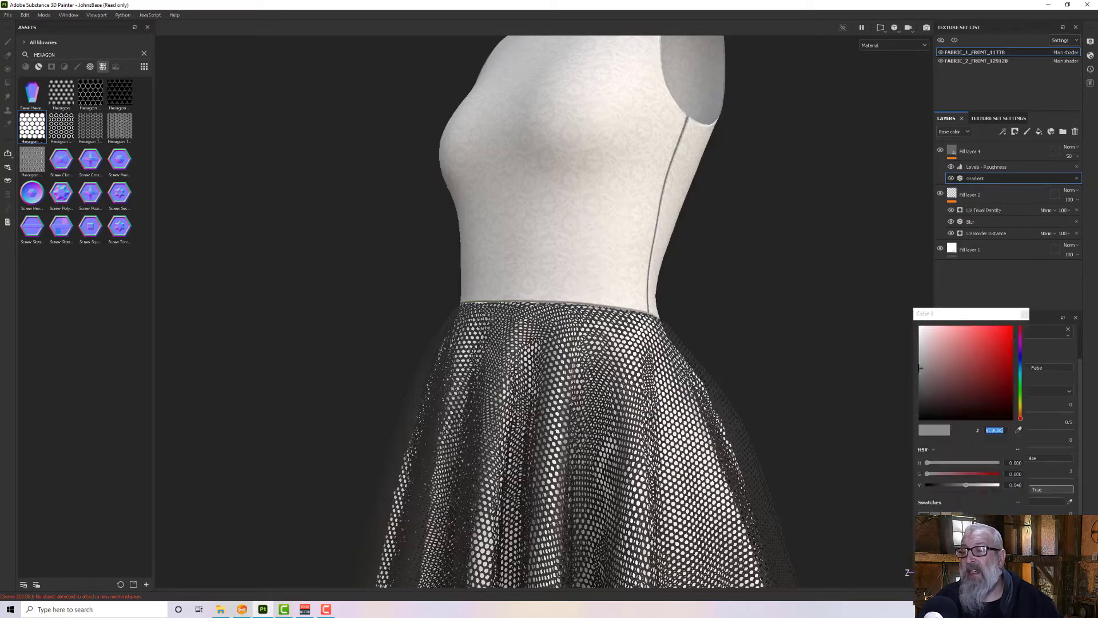
pyautogui.moveTo(921, 376); pyautogui.dragTo(919, 406)
pyautogui.click(1068, 156)
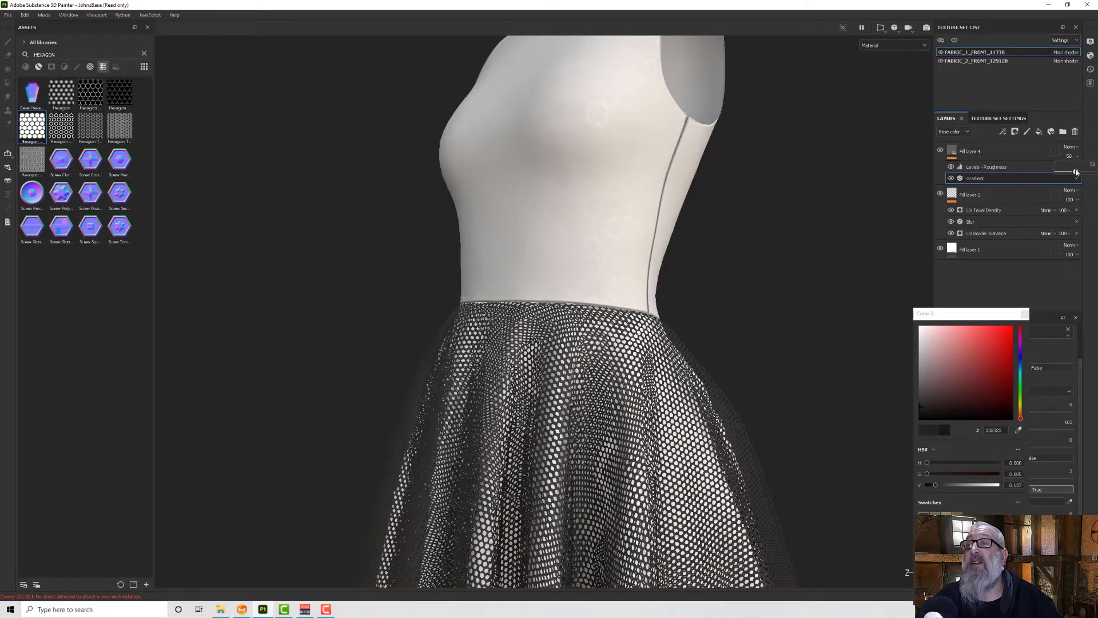
pyautogui.moveTo(1076, 171); pyautogui.dragTo(1096, 172)
# Step: Examine the dark lace bodice and the see-through hexagon mesh skirt together from close up, from farther away and from different angles
pyautogui.scroll(-3, 683, 274)
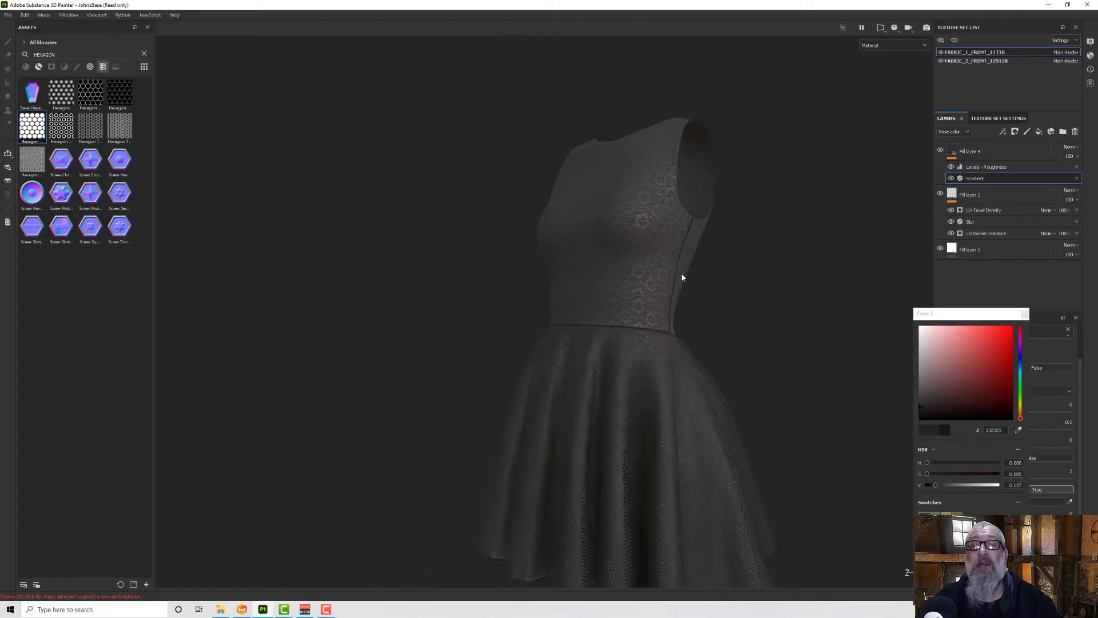
pyautogui.moveTo(682, 277)
pyautogui.keyDown('alt'); pyautogui.mouseDown()
pyautogui.moveTo(715, 306)
pyautogui.moveTo(686, 287)
pyautogui.moveTo(711, 297)
pyautogui.moveTo(696, 283)
pyautogui.moveTo(679, 282)
pyautogui.mouseUp(); pyautogui.keyUp('alt')
pyautogui.scroll(2, 696, 284)
pyautogui.keyDown('alt'); pyautogui.moveTo(679, 282); pyautogui.dragTo(683, 223, button='middle'); pyautogui.keyUp('alt')
pyautogui.keyDown('alt'); pyautogui.moveTo(689, 207); pyautogui.dragTo(688, 360); pyautogui.keyUp('alt')
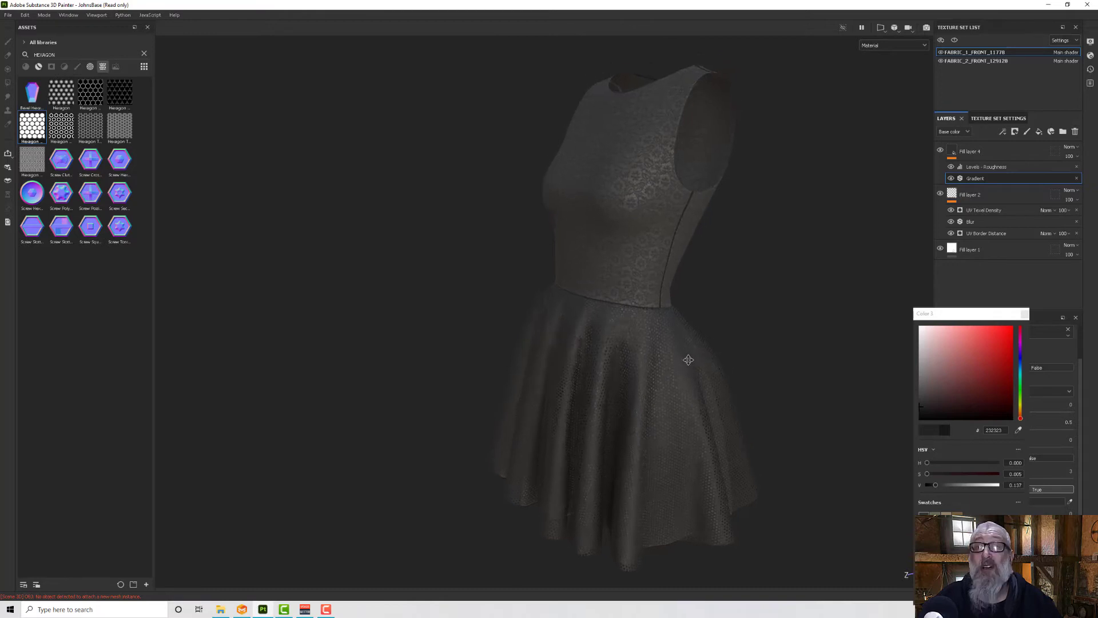
pyautogui.scroll(5, 708, 362)
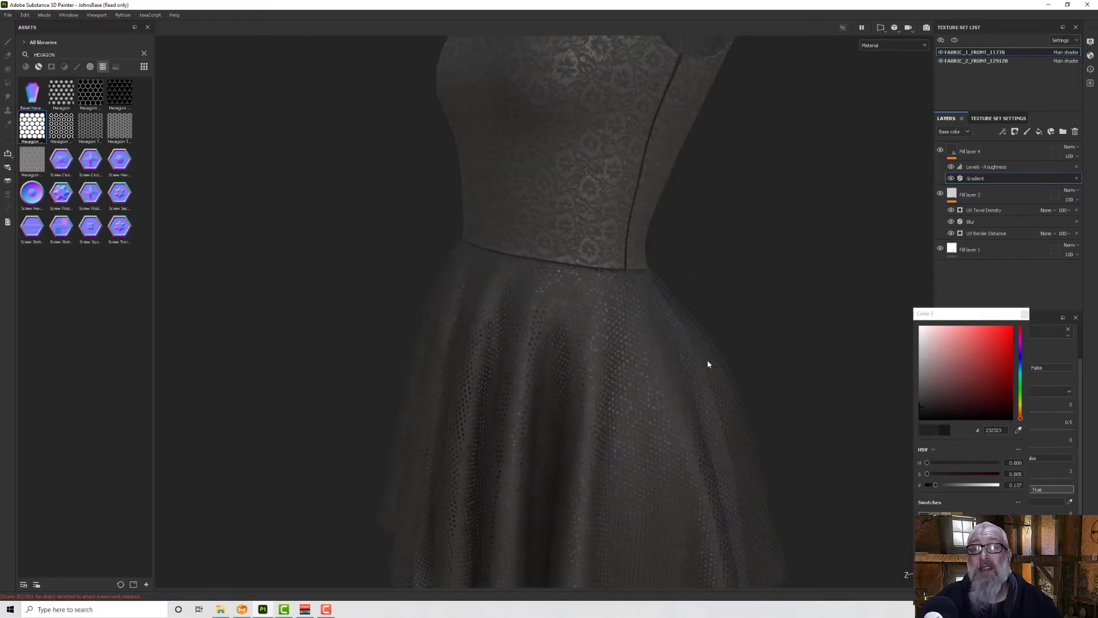
pyautogui.scroll(2, 707, 359)
pyautogui.keyDown('alt'); pyautogui.moveTo(620, 368); pyautogui.dragTo(647, 277); pyautogui.keyUp('alt')
pyautogui.scroll(-6, 530, 362)
pyautogui.keyDown('alt'); pyautogui.moveTo(647, 277); pyautogui.dragTo(678, 229, button='middle'); pyautogui.keyUp('alt')
pyautogui.keyDown('alt'); pyautogui.moveTo(681, 311); pyautogui.dragTo(702, 289, button='middle'); pyautogui.keyUp('alt')
pyautogui.scroll(-2, 697, 312)
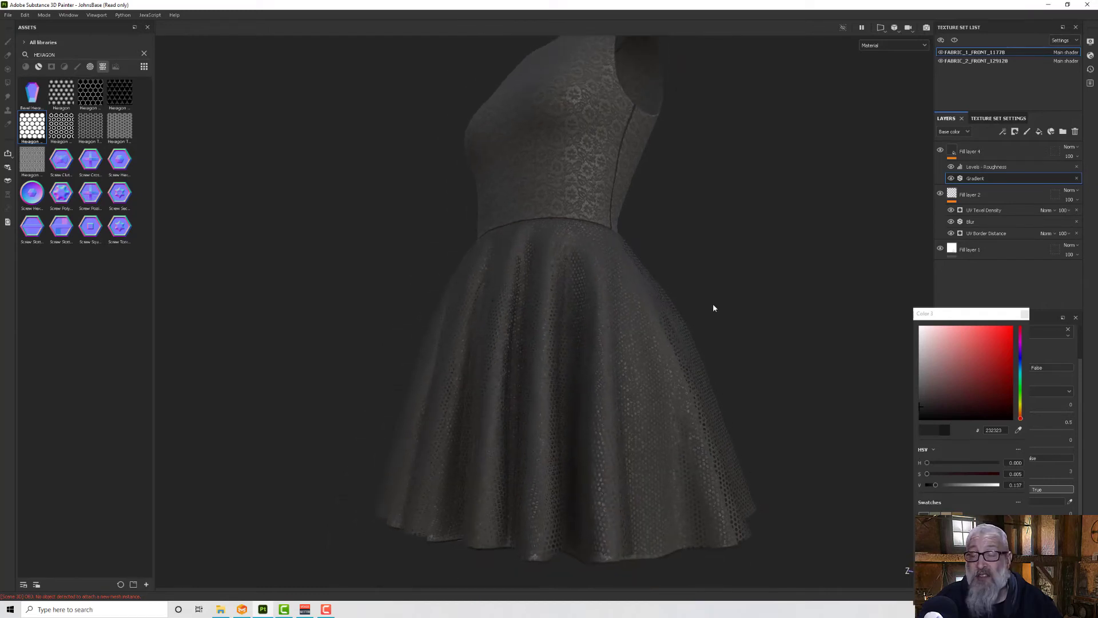